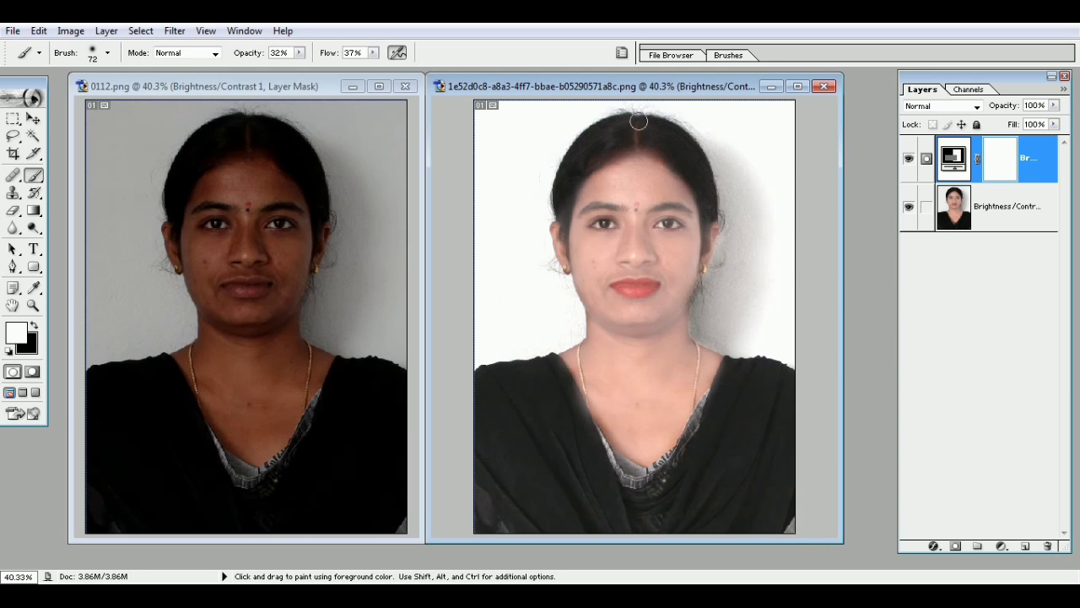
Step: Close the edited example portrait without saving, then centre and enlarge the 0112 window
left_click(824, 86)
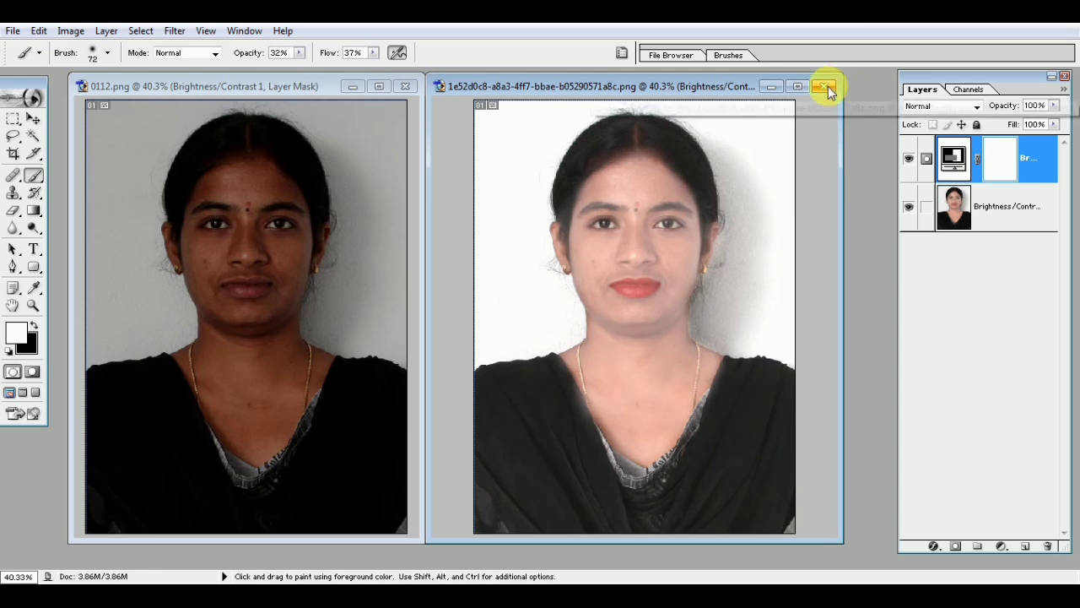
left_click(549, 229)
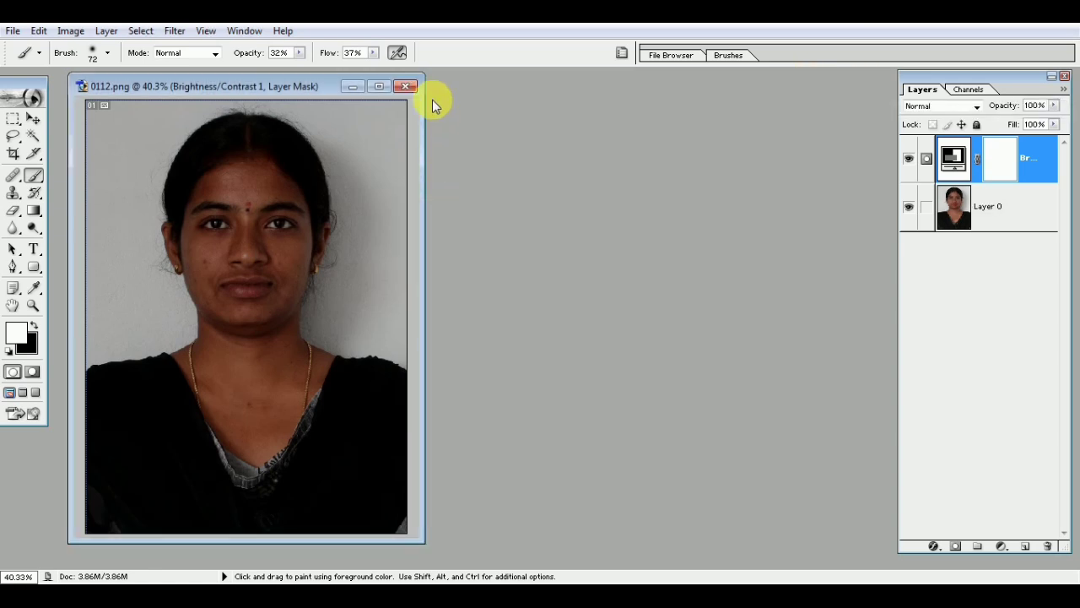
left_click_drag(280, 86, 492, 89)
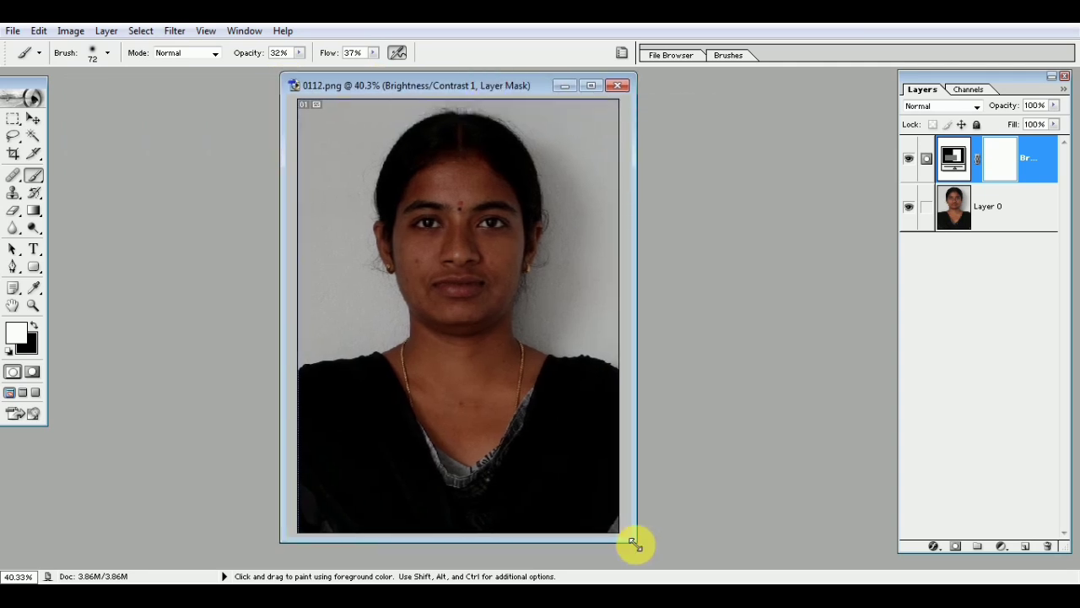
left_click_drag(635, 542, 699, 568)
left_click(747, 511)
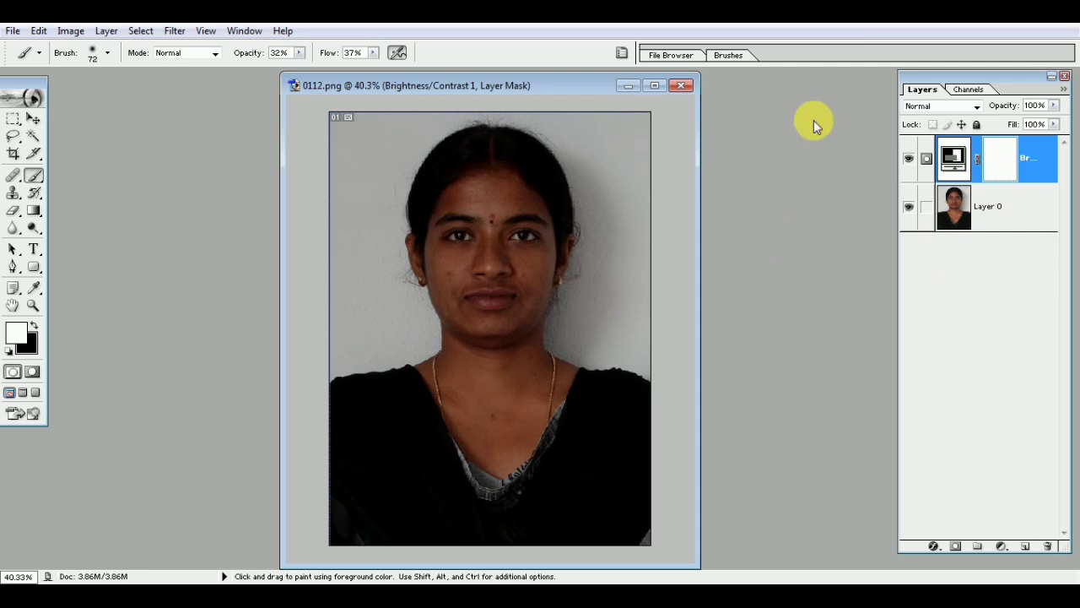
Step: Close 0112 without saving and bring up the Open dialog for the Desktop portraits
key("ctrl+w")
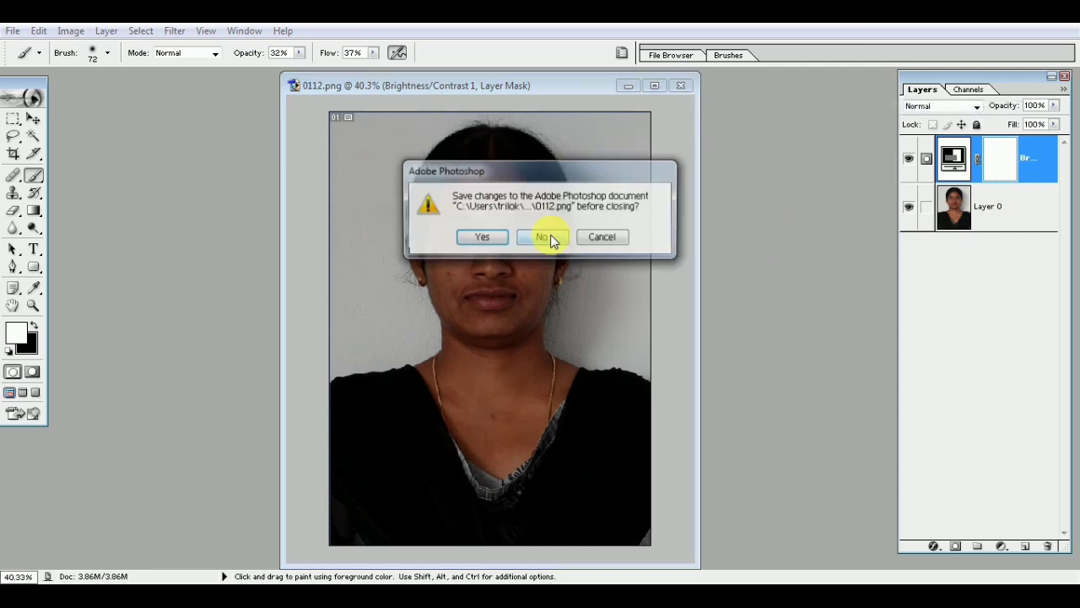
left_click(543, 240)
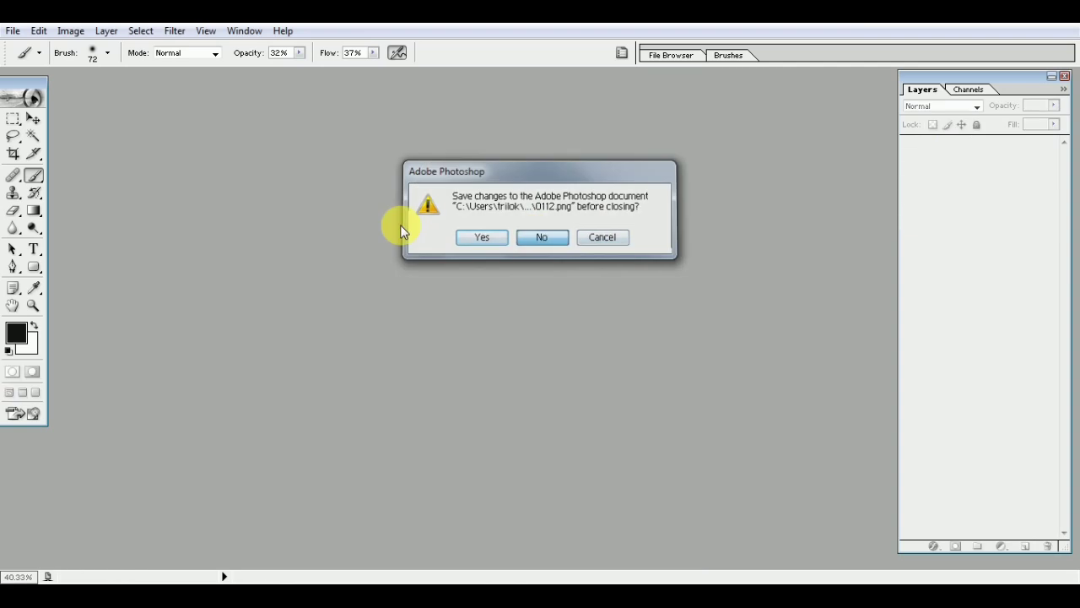
double_click(290, 236)
Step: Open 011.png, centre and enlarge its window, and keep the Layers panel shown
double_click(285, 211)
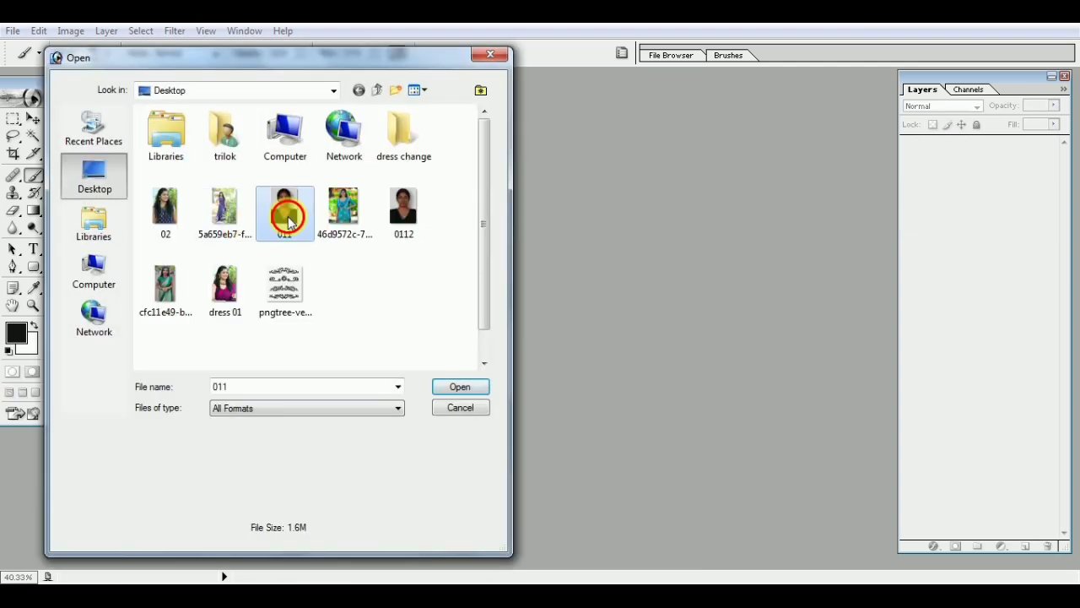
left_click_drag(168, 89, 437, 107)
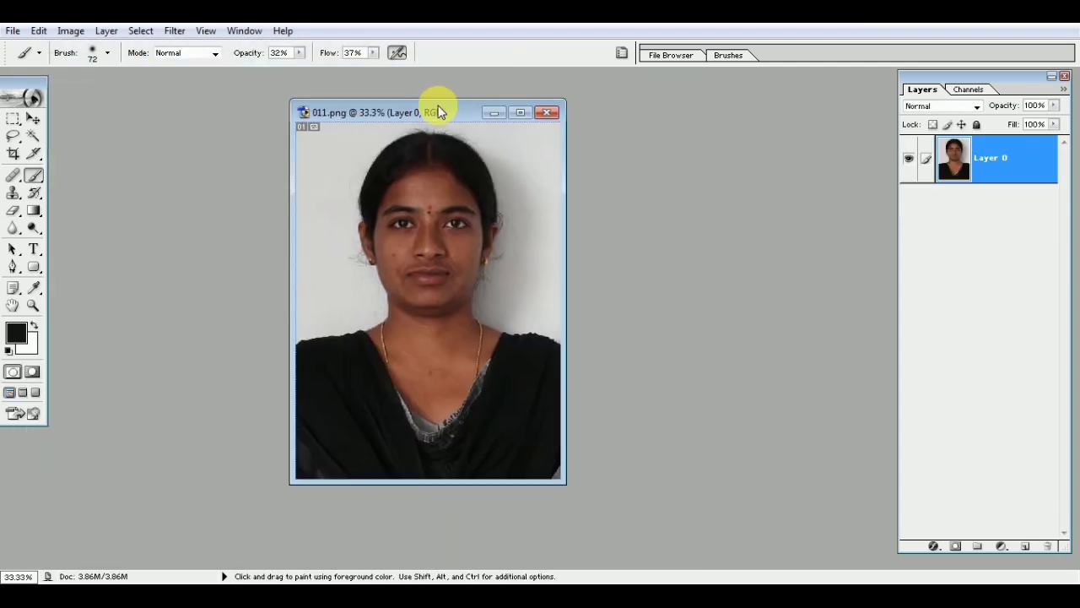
left_click_drag(575, 488, 717, 559)
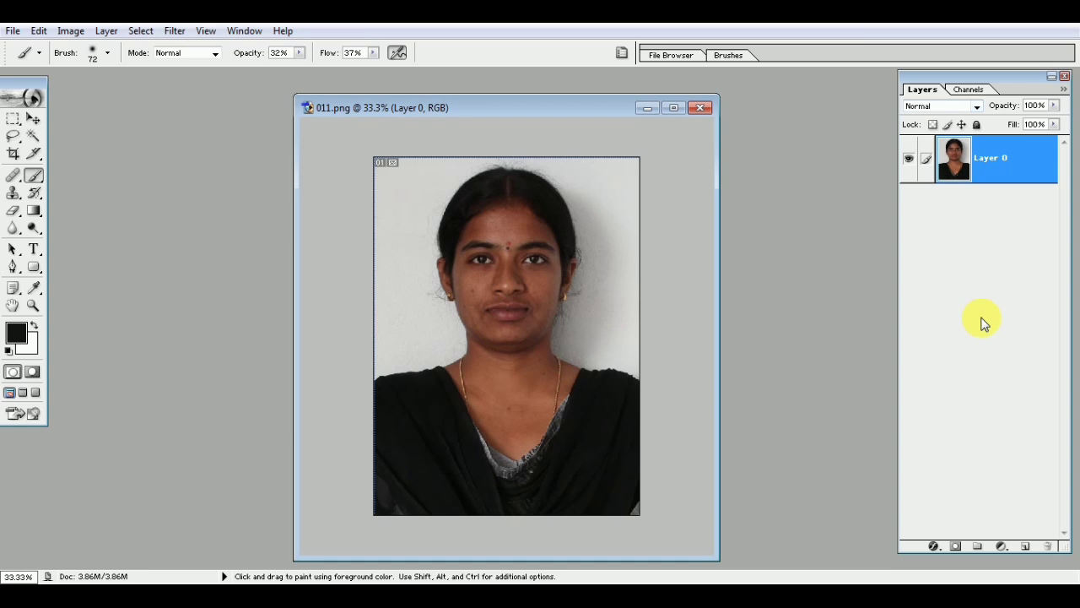
left_click(246, 34)
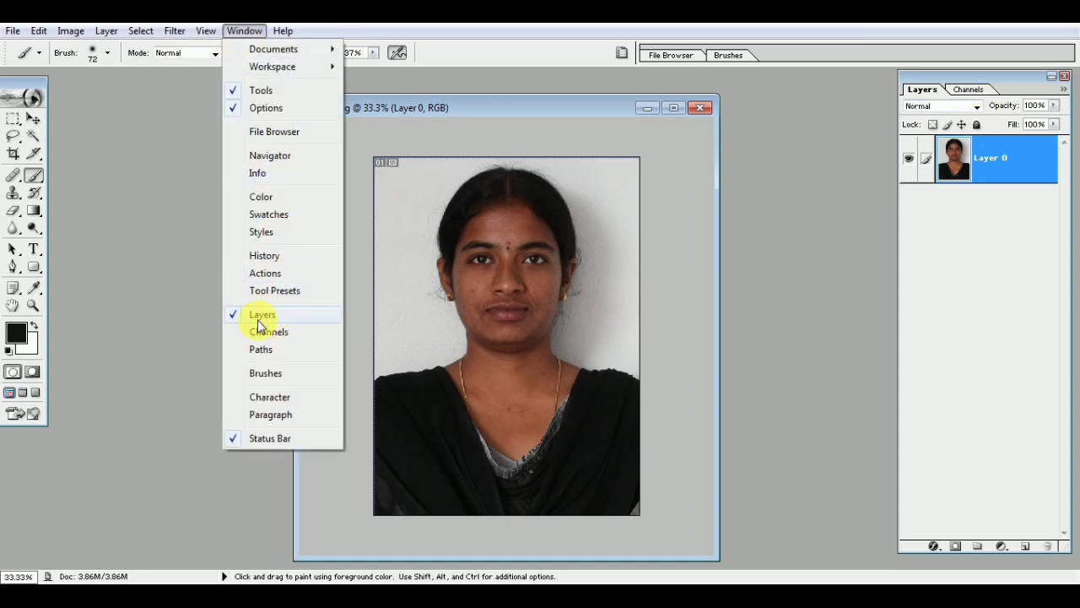
left_click(852, 295)
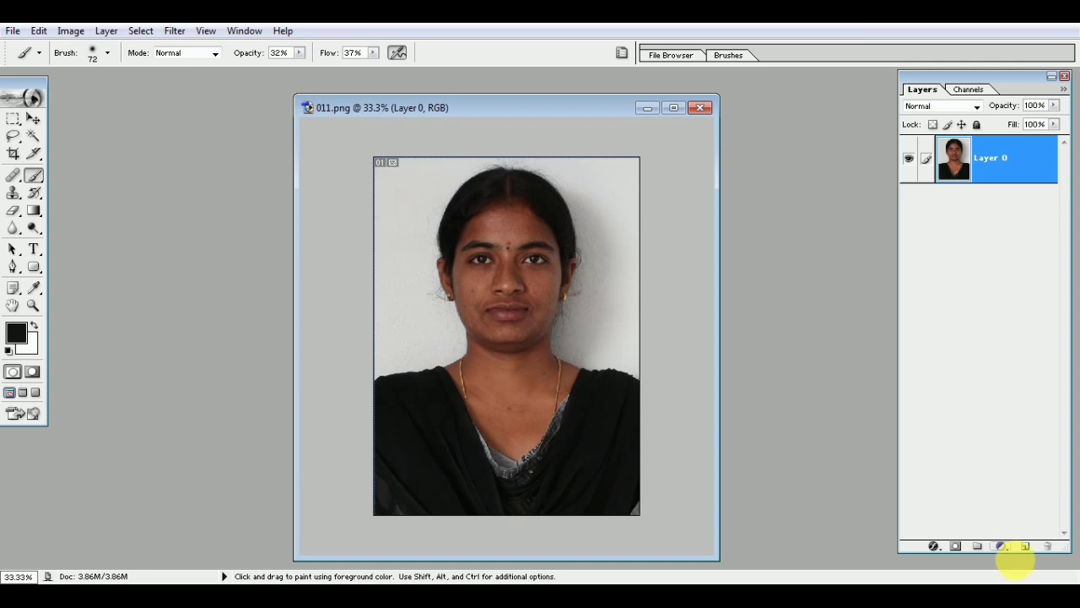
Step: Add a Brightness/Contrast adjustment layer with Brightness +17 and Contrast +10
left_click(1012, 549)
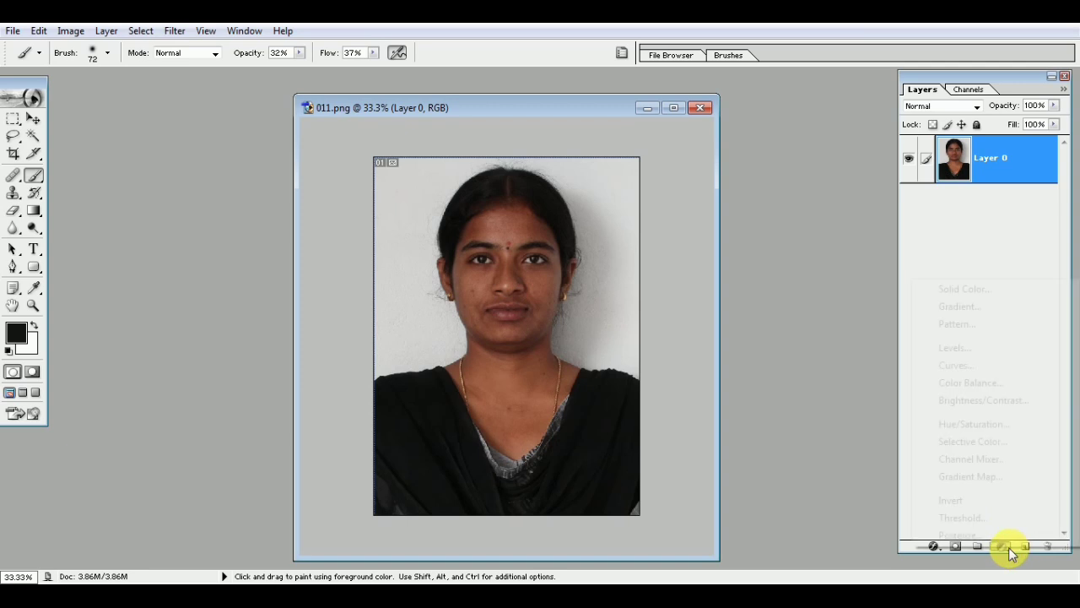
left_click(987, 404)
left_click(984, 401)
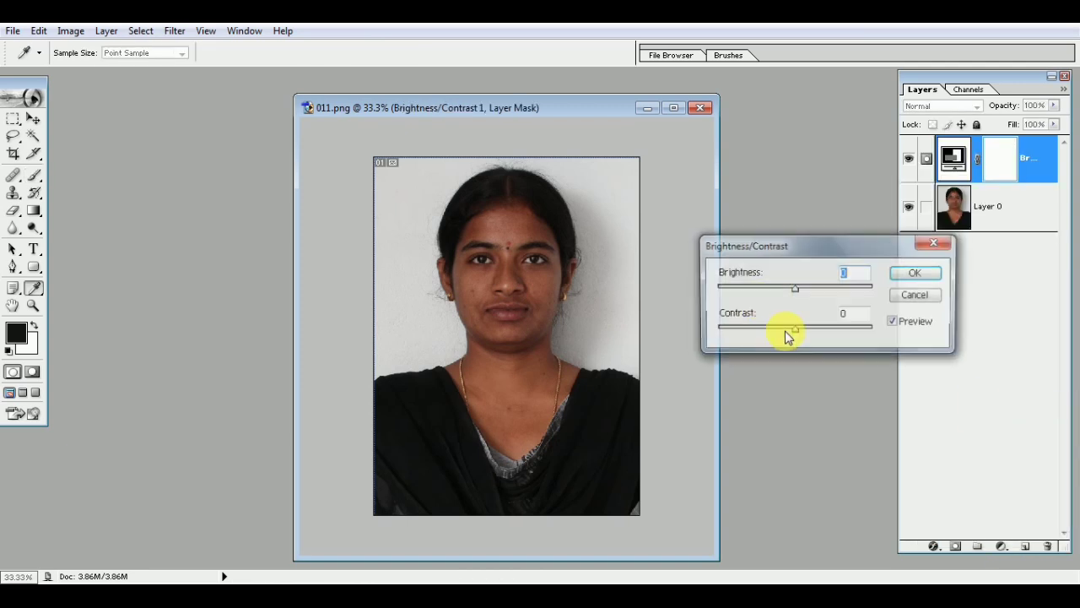
mouse_move(796, 291)
left_mouse_down()
mouse_move(818, 302)
mouse_move(804, 338)
left_mouse_up()
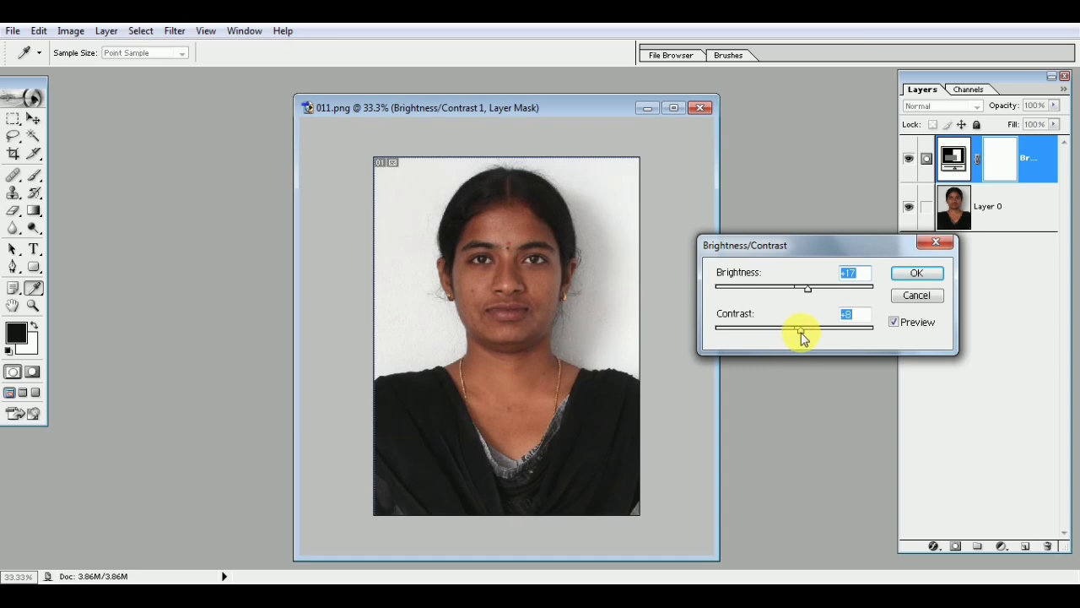
left_click(920, 274)
key("b")
key("x")
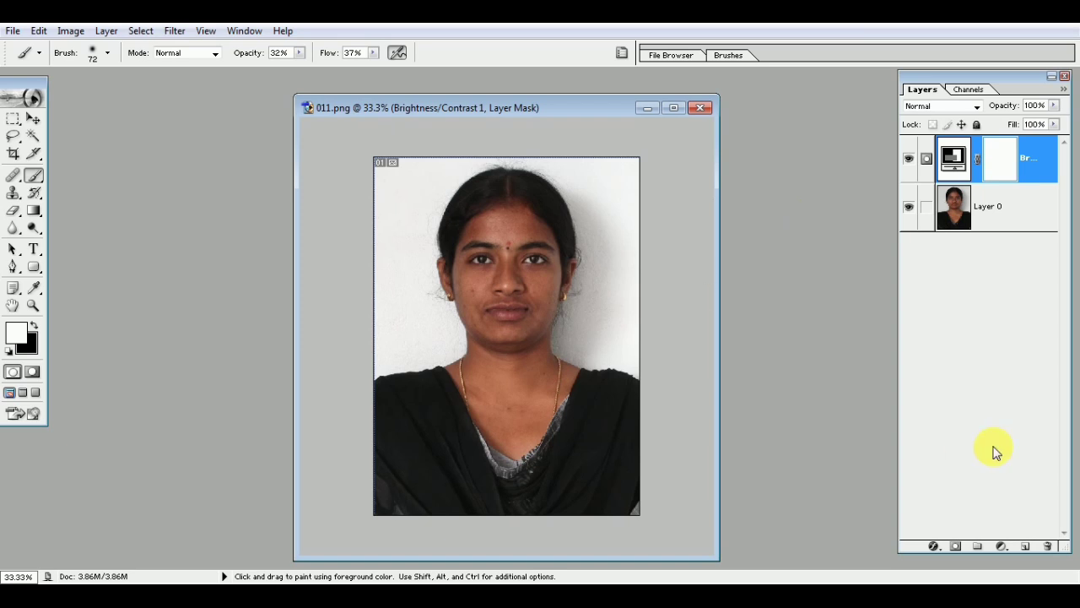
Step: Add a pale pink FBECEC Solid Color fill layer and invert its mask to black
left_click(1000, 549)
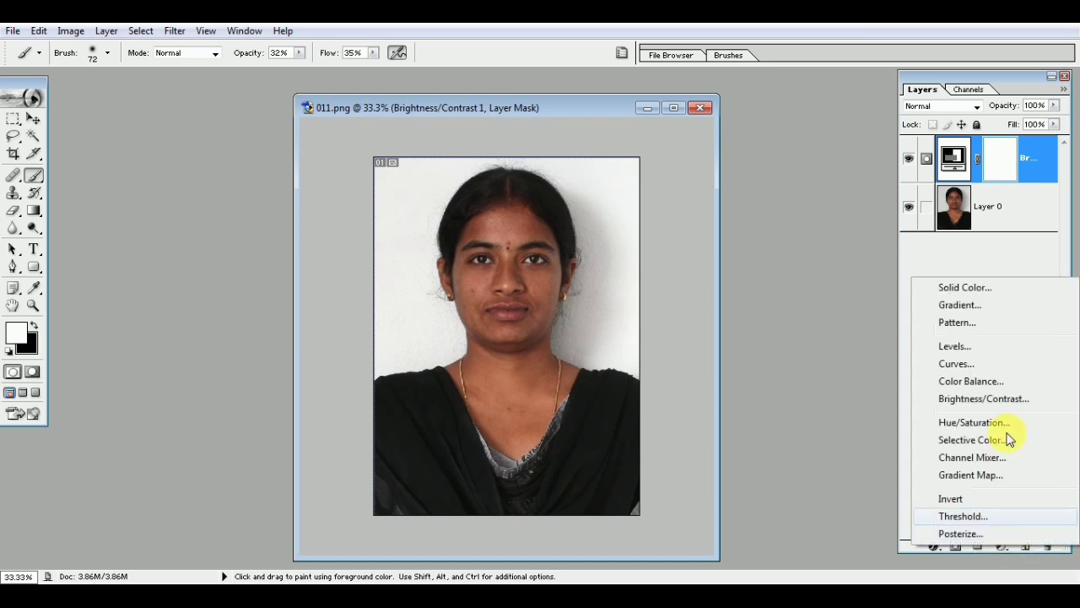
left_click(971, 290)
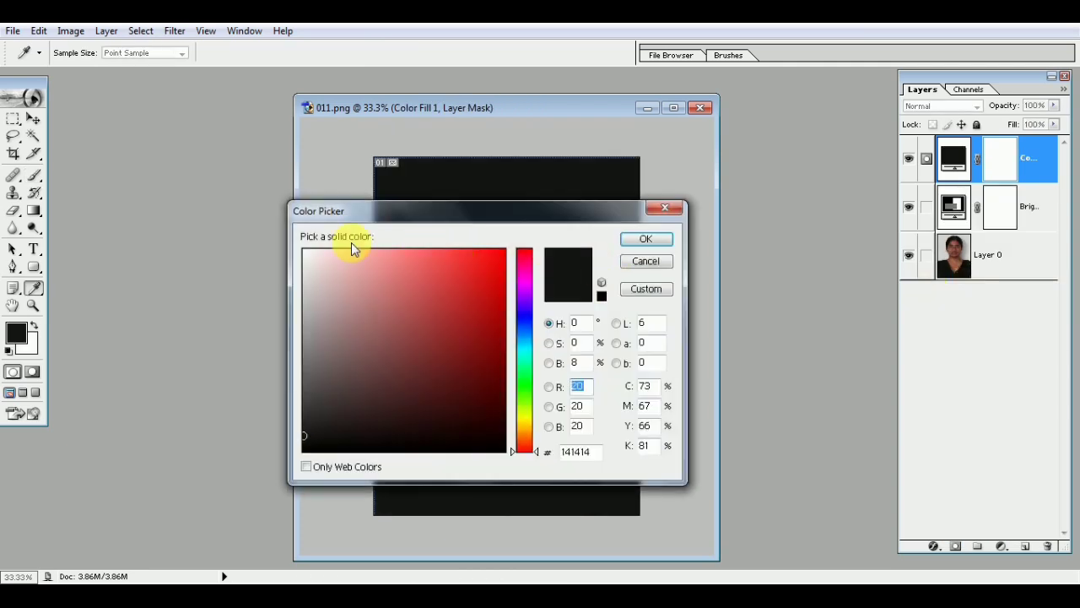
left_click(314, 253)
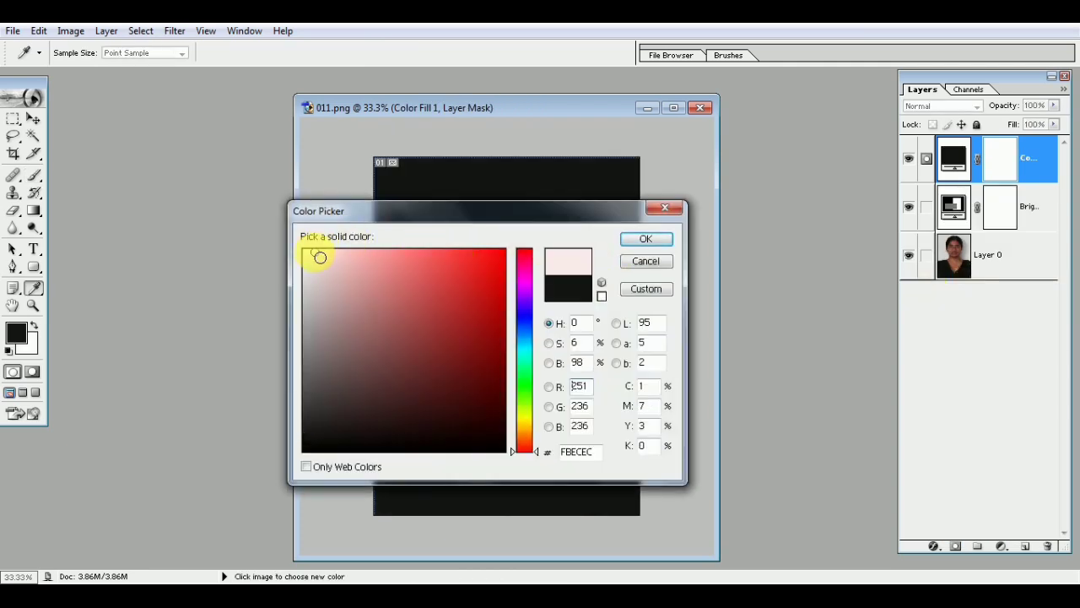
left_click(645, 242)
key("b")
key("x")
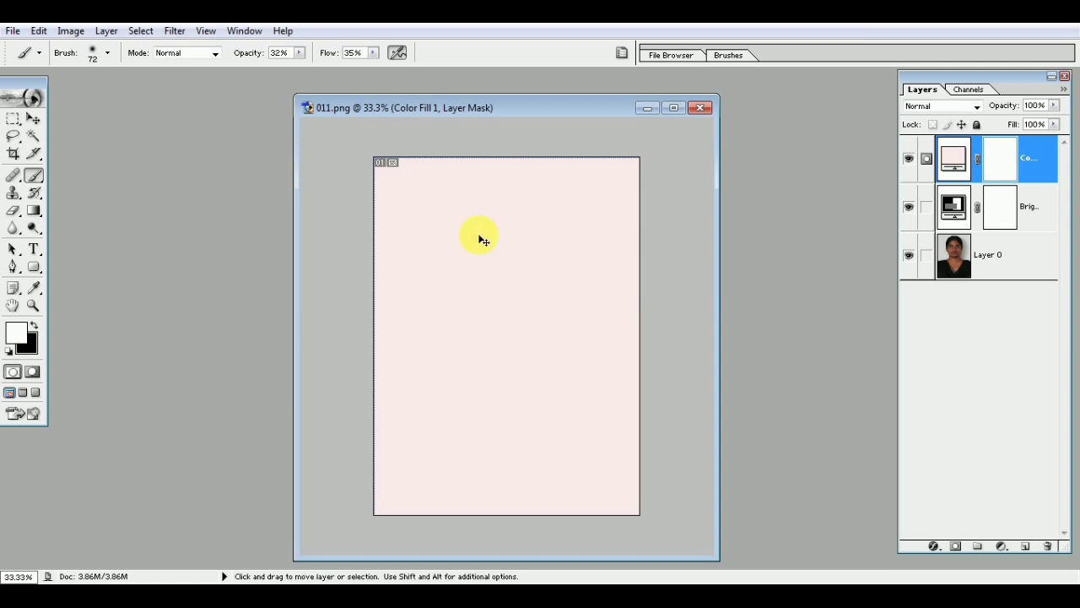
key("ctrl+i")
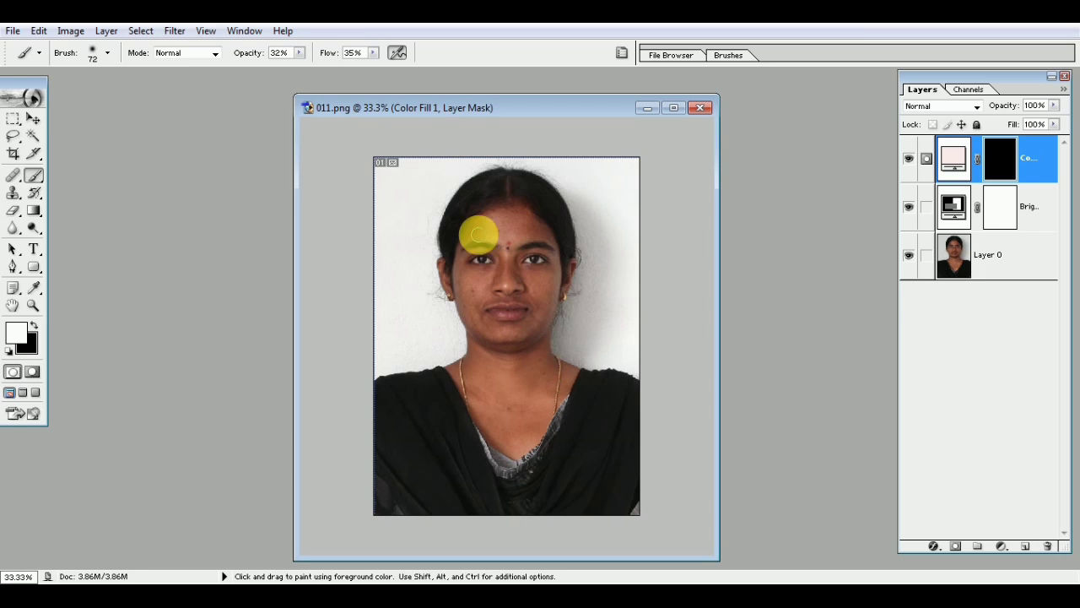
Step: Set an 80 px brush and paint the pink fill's mask over the face and neck
key("ctrl+plus")
scroll(500, 219, "up", 2)
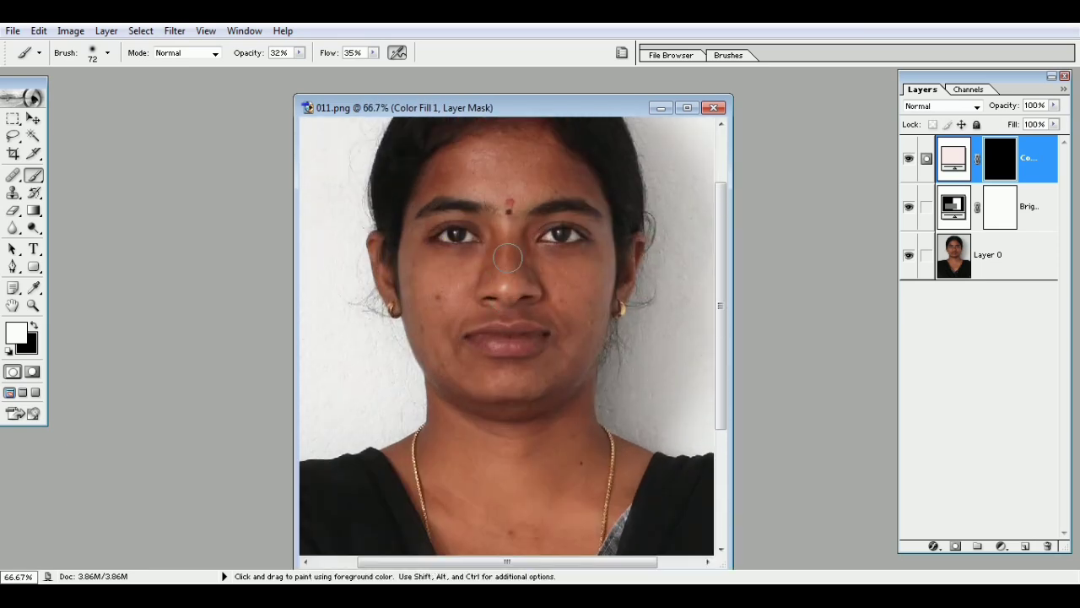
left_click(506, 265, "alt")
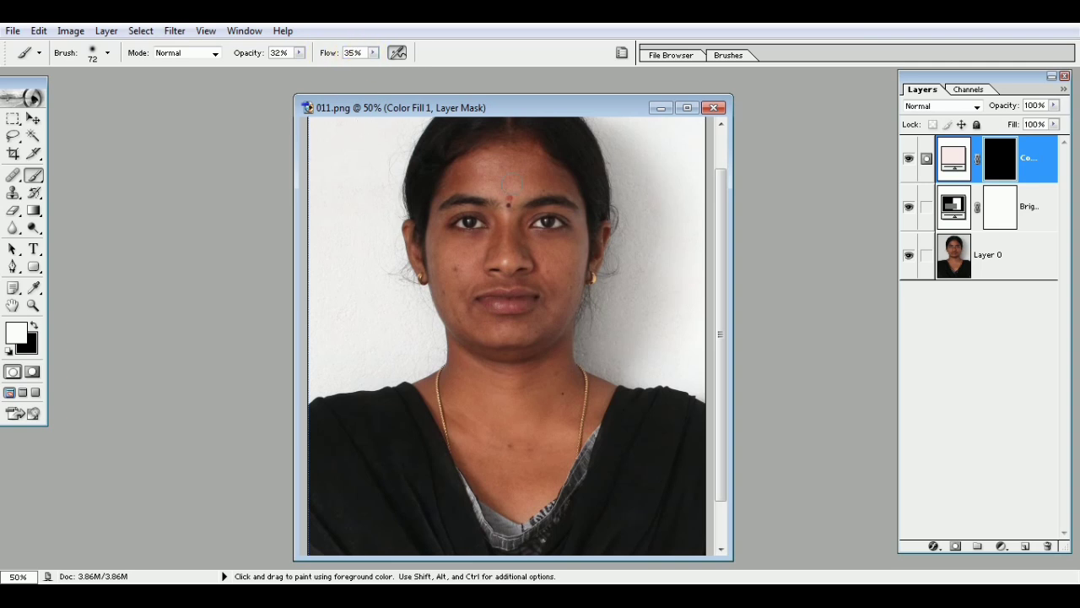
right_click(517, 171)
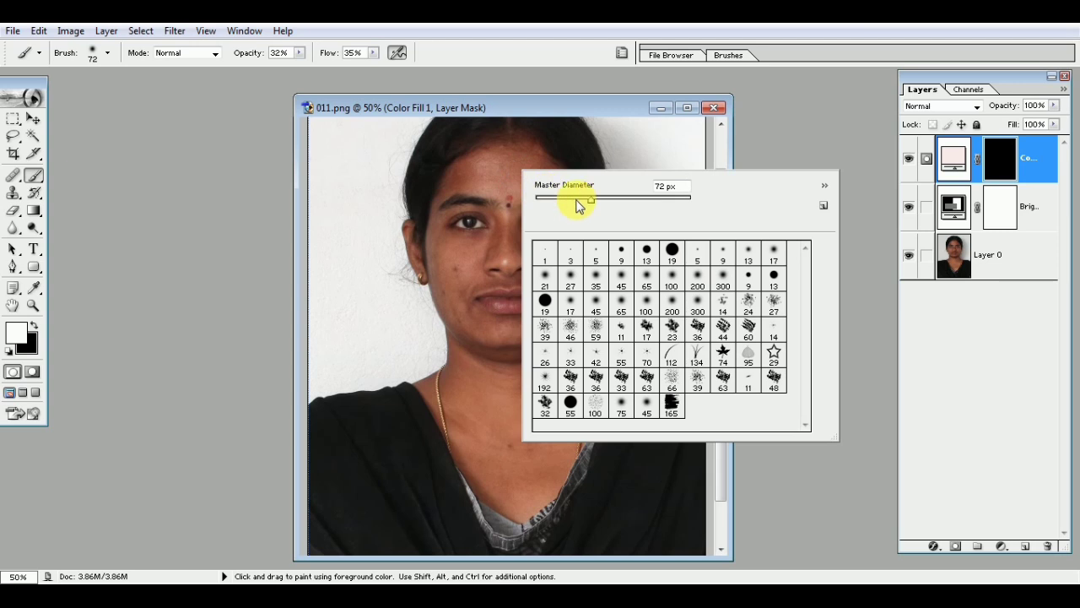
left_click_drag(595, 203, 596, 205)
left_click(501, 171)
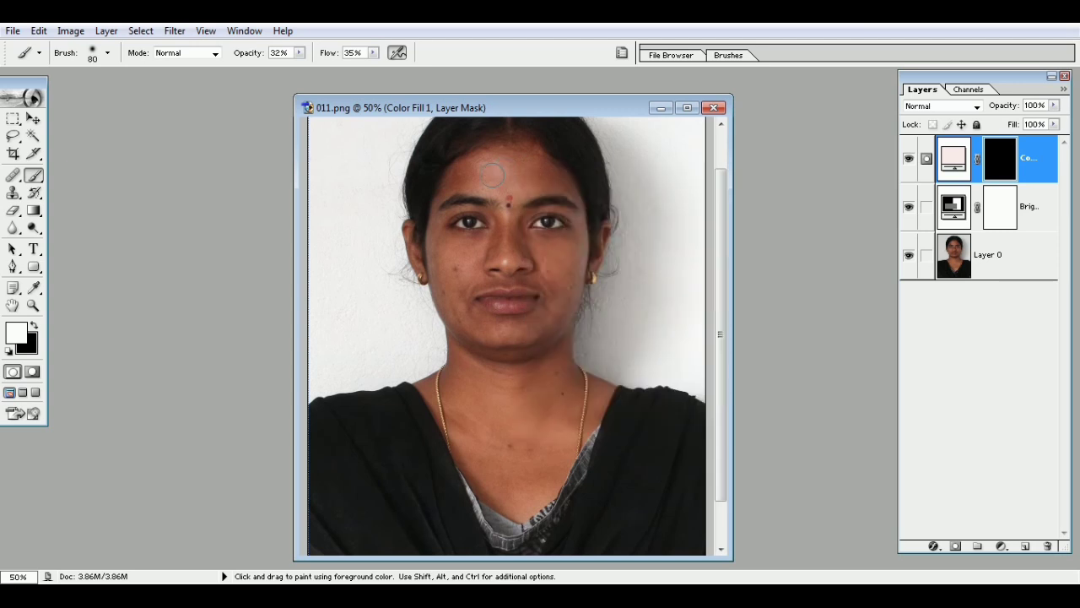
mouse_move(499, 166)
left_mouse_down()
mouse_move(469, 165)
mouse_move(450, 195)
mouse_move(551, 184)
mouse_move(578, 224)
mouse_move(576, 253)
mouse_move(540, 317)
mouse_move(564, 269)
mouse_move(570, 287)
mouse_move(552, 325)
mouse_move(499, 325)
mouse_move(494, 279)
mouse_move(527, 266)
mouse_move(547, 217)
mouse_move(485, 253)
mouse_move(472, 240)
mouse_move(506, 206)
mouse_move(443, 233)
mouse_move(421, 217)
mouse_move(443, 286)
mouse_move(501, 344)
mouse_move(426, 215)
mouse_move(591, 262)
mouse_move(452, 380)
mouse_move(470, 464)
mouse_move(573, 422)
mouse_move(582, 371)
mouse_move(557, 421)
mouse_move(534, 364)
mouse_move(464, 452)
mouse_move(473, 165)
mouse_move(580, 198)
mouse_move(481, 339)
left_mouse_up()
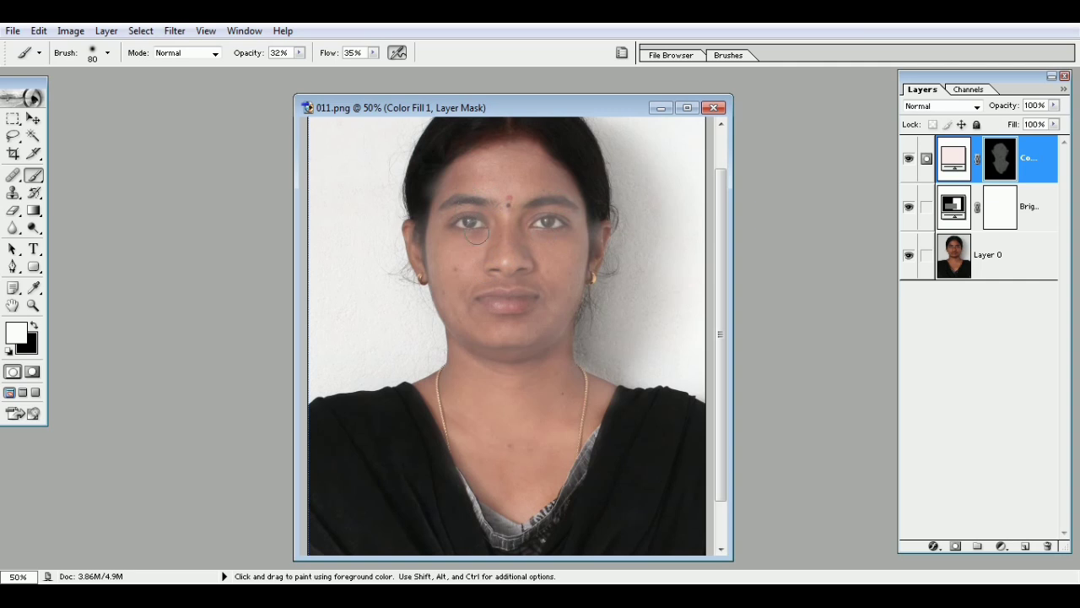
Step: Zoom to 200% on the left eye and brow, and make black the foreground colour
left_click(473, 388, "ctrl")
key("ctrl+minus")
key("ctrl+plus")
key("ctrl+plus")
key("ctrl+plus")
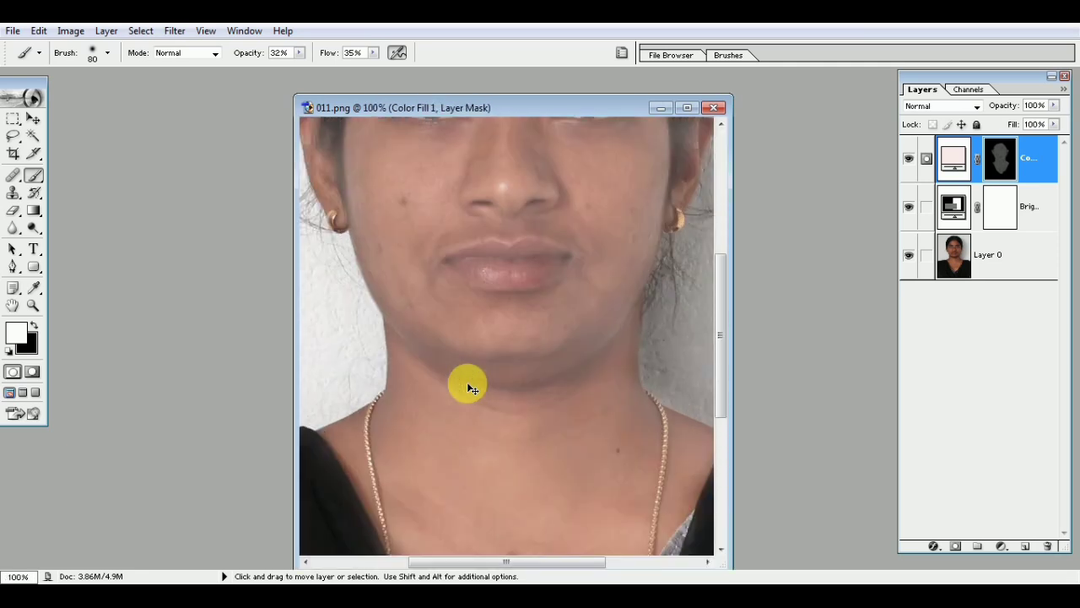
key("ctrl+plus")
scroll(498, 359, "up", 3)
scroll(519, 338, "up", 2)
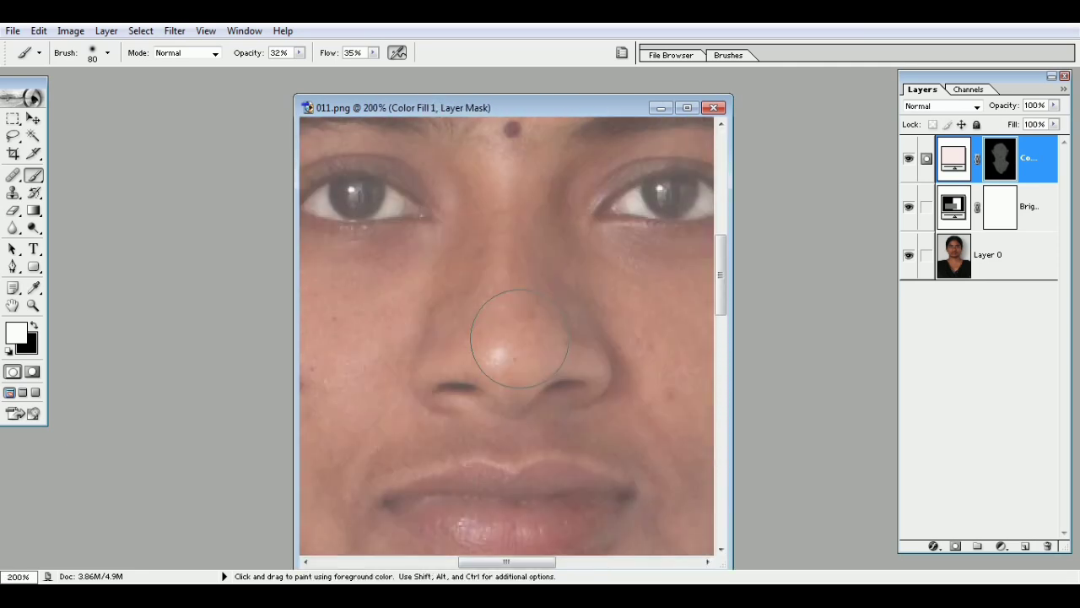
scroll(519, 337, "up", 2)
scroll(511, 278, "up", 1)
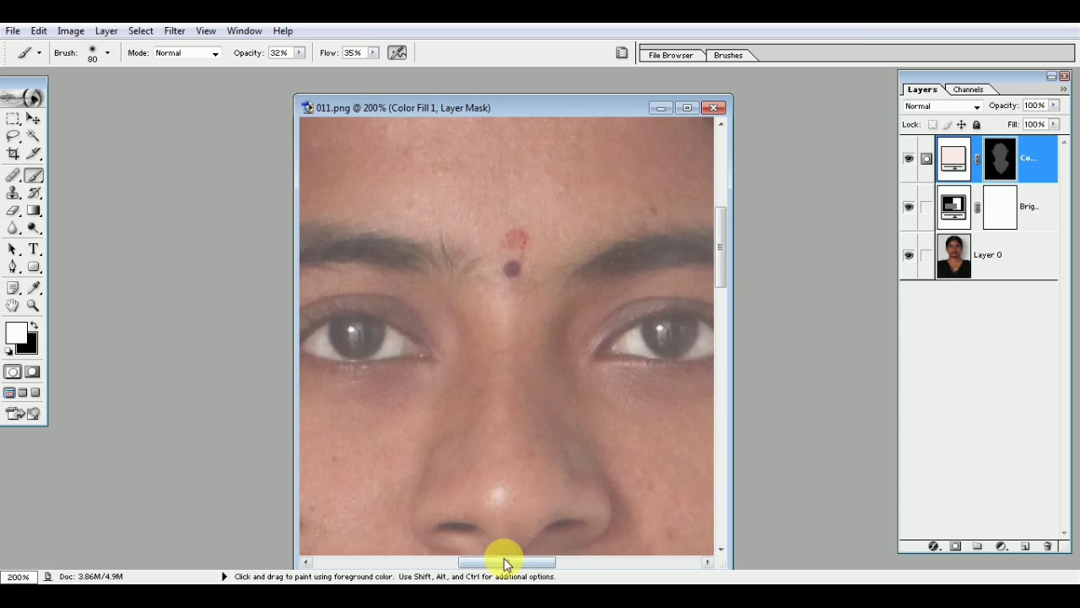
left_click_drag(504, 563, 474, 564)
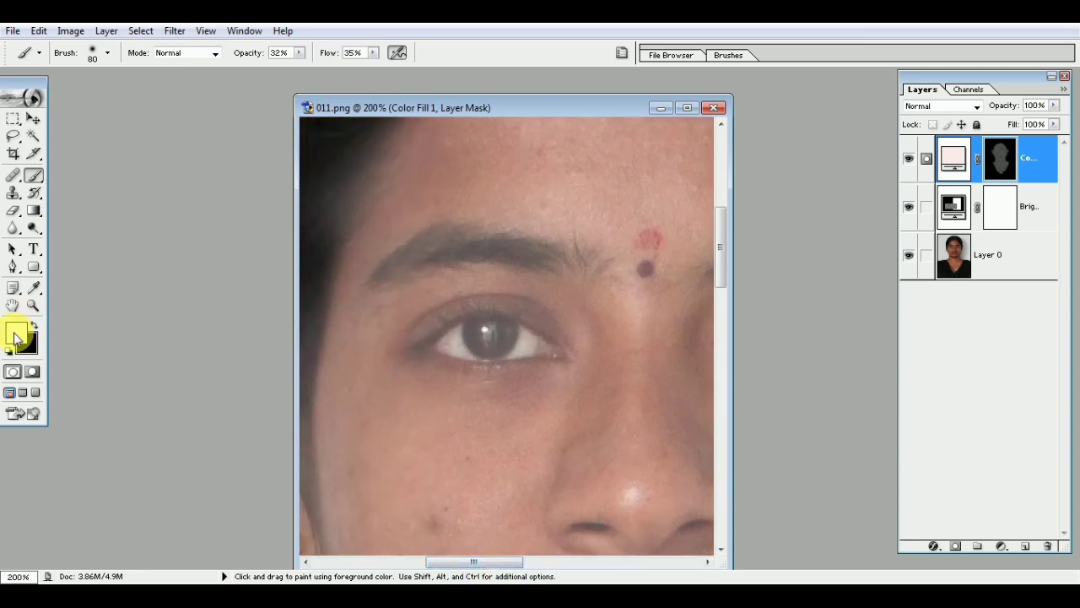
key("x")
key("x")
key("x")
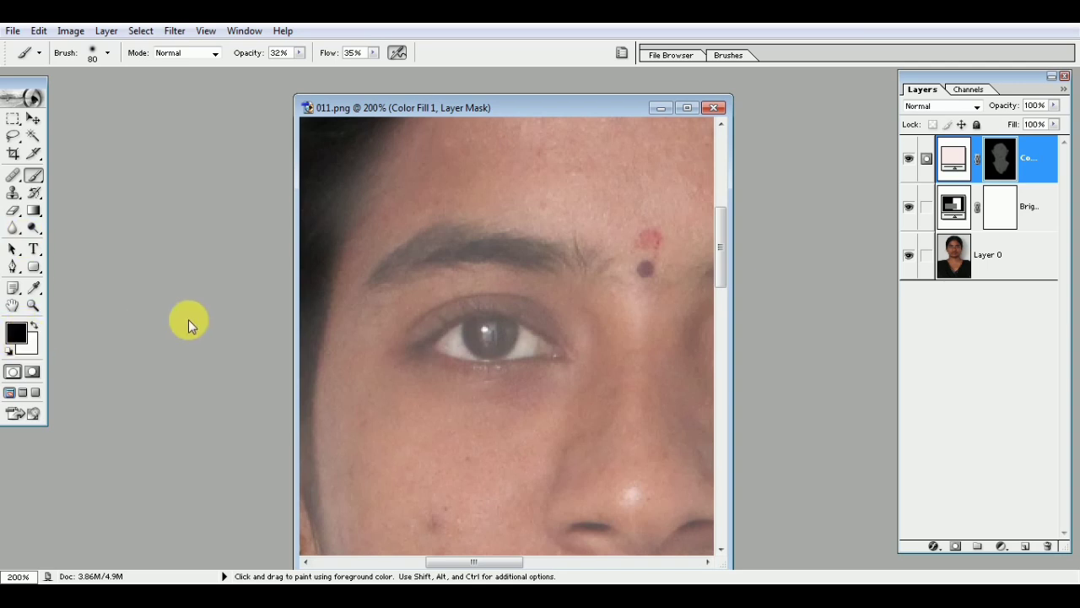
Step: Shrink the brush and set its Opacity and Flow to 30%
right_click(487, 263)
left_click_drag(513, 278, 493, 279)
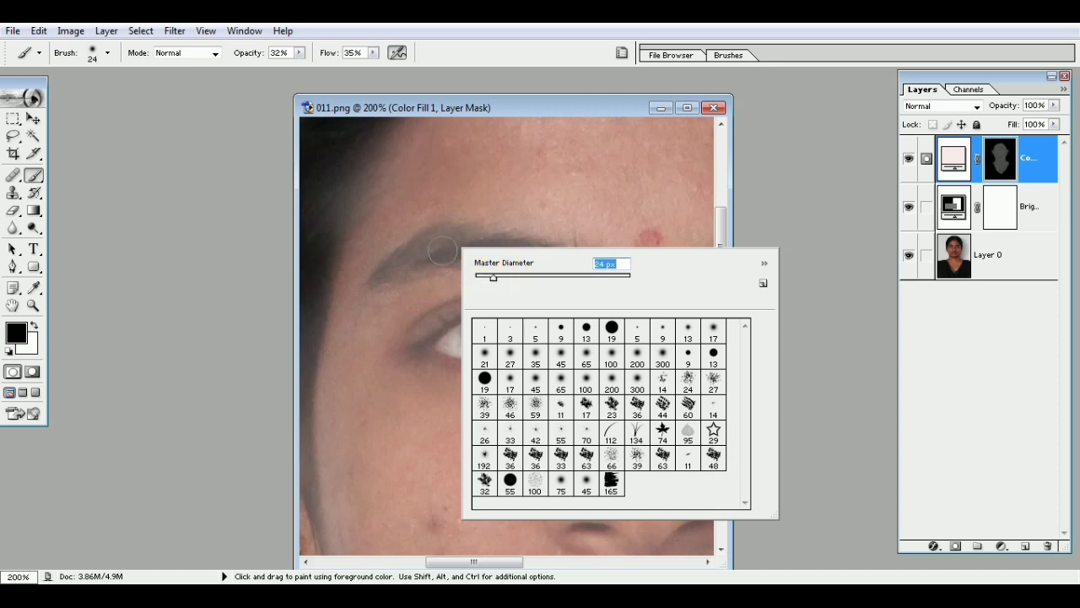
left_click(278, 53)
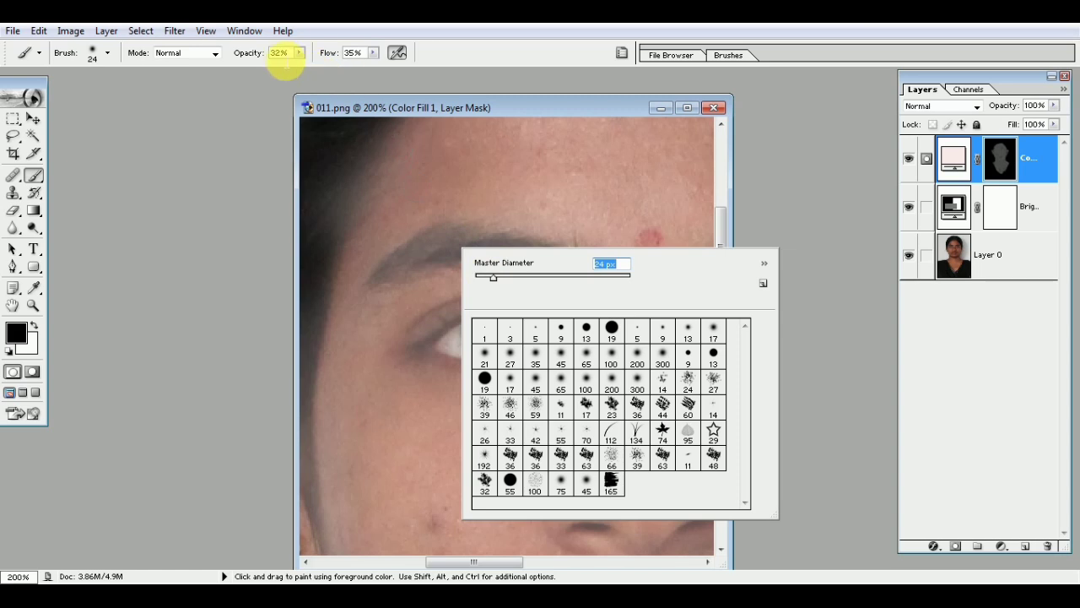
left_click(288, 78)
key("Down")
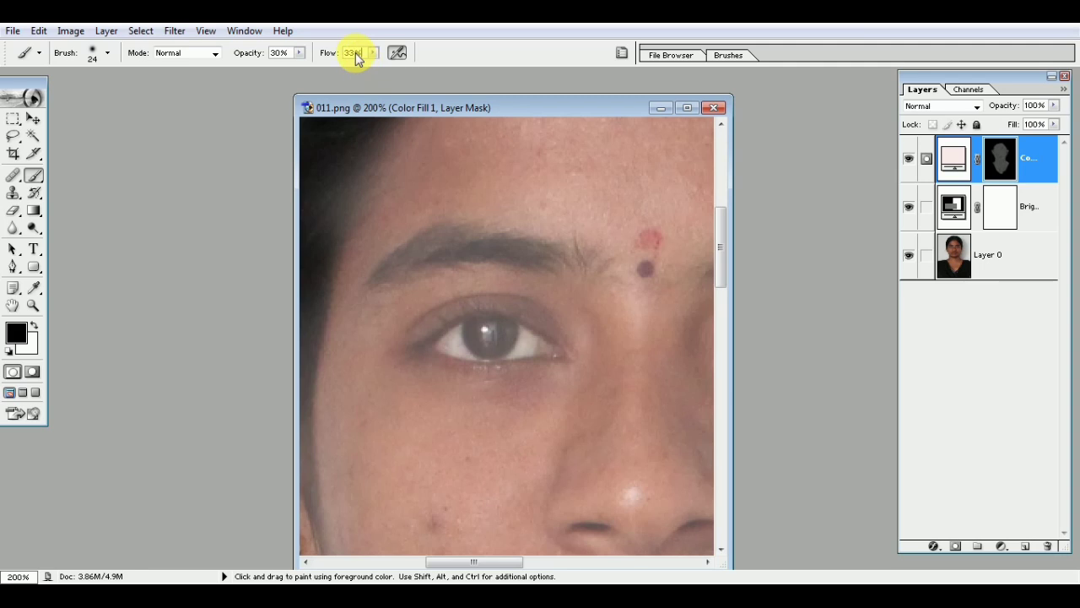
type("30")
key("Return")
Step: Paint black on the mask to restore the dark eyebrow, iris and lashes
mouse_move(470, 241)
left_mouse_down()
mouse_move(421, 247)
mouse_move(414, 261)
mouse_move(434, 249)
mouse_move(526, 254)
left_mouse_up()
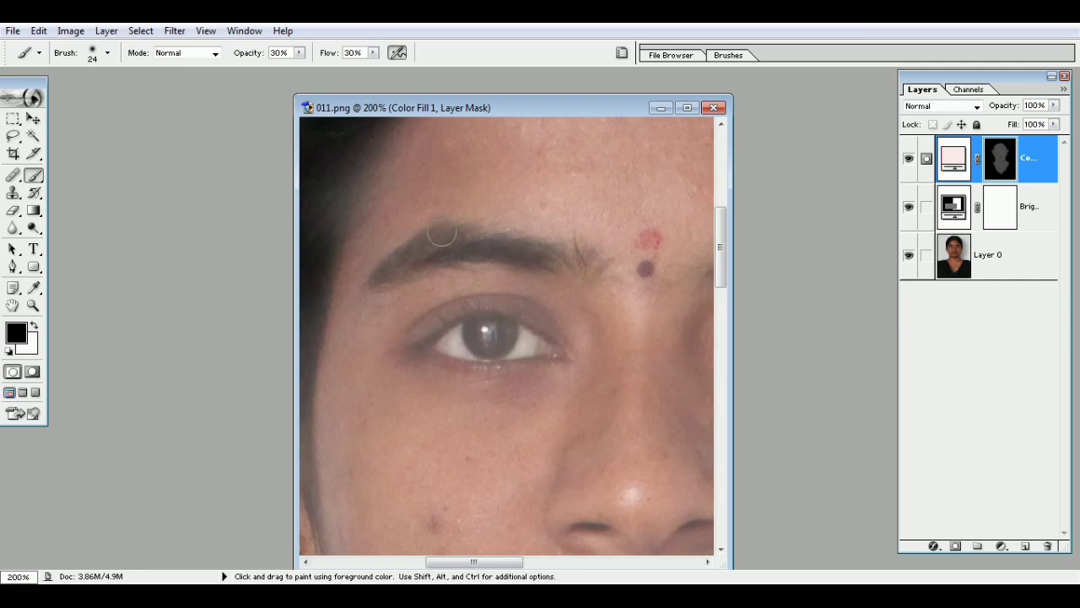
mouse_move(501, 355)
left_mouse_down()
mouse_move(472, 341)
mouse_move(519, 342)
mouse_move(489, 331)
mouse_move(442, 345)
left_mouse_up()
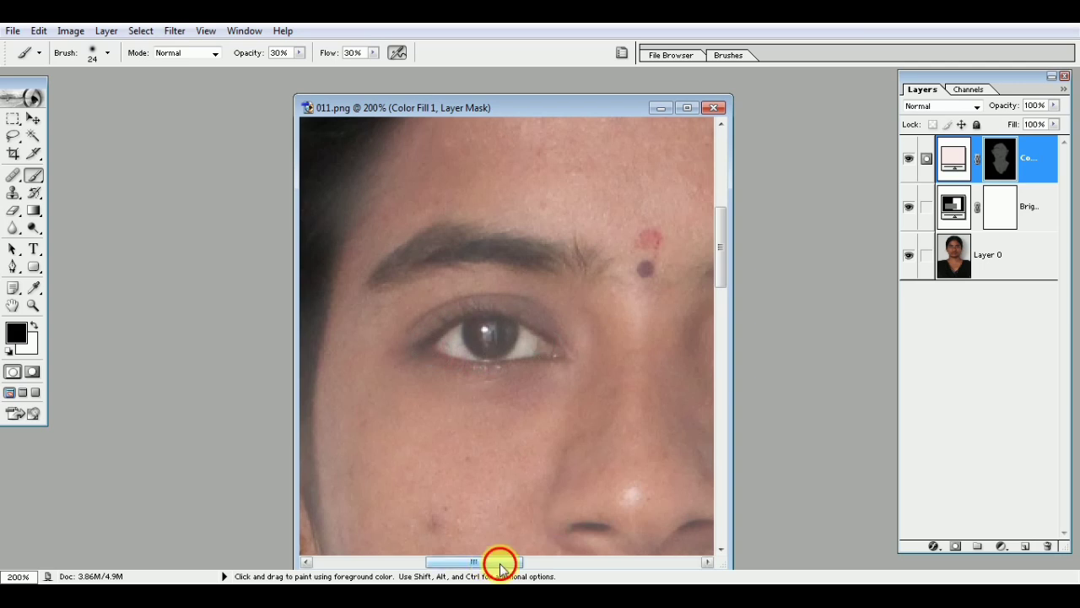
left_click_drag(497, 562, 573, 562)
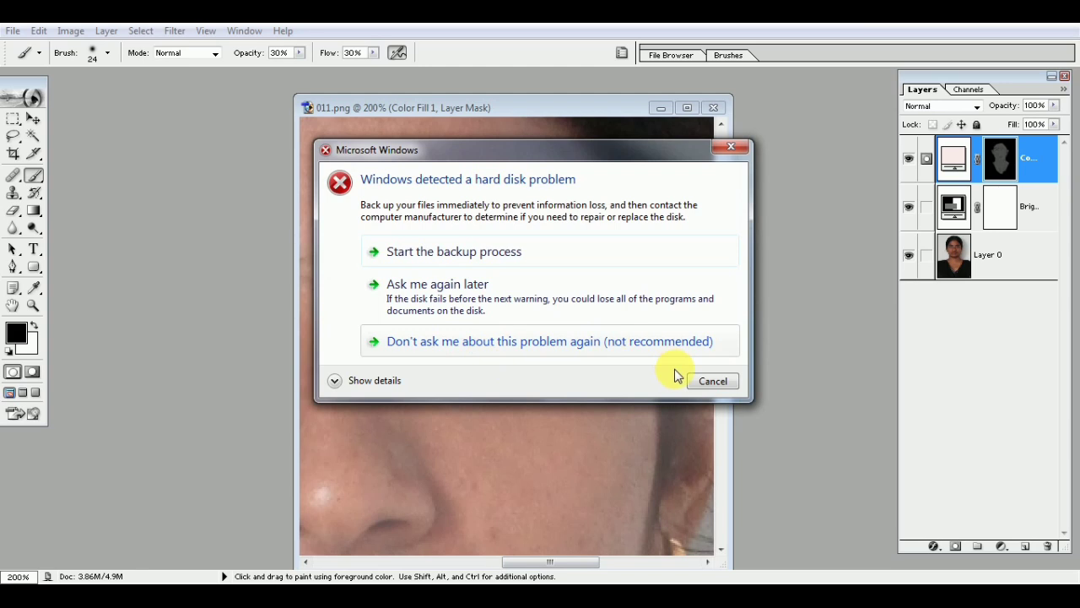
left_click(712, 381)
left_click_drag(519, 333, 509, 328)
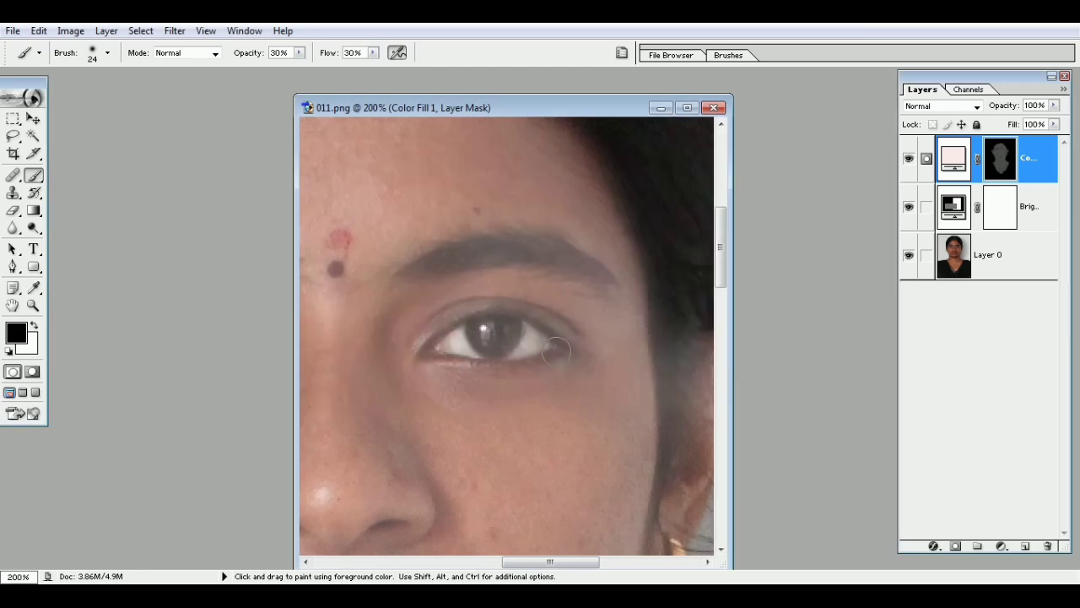
mouse_move(547, 337)
left_mouse_down()
mouse_move(507, 326)
mouse_move(443, 342)
left_mouse_up()
mouse_move(398, 270)
left_mouse_down()
mouse_move(498, 250)
mouse_move(599, 277)
left_mouse_up()
left_click_drag(518, 255, 573, 270)
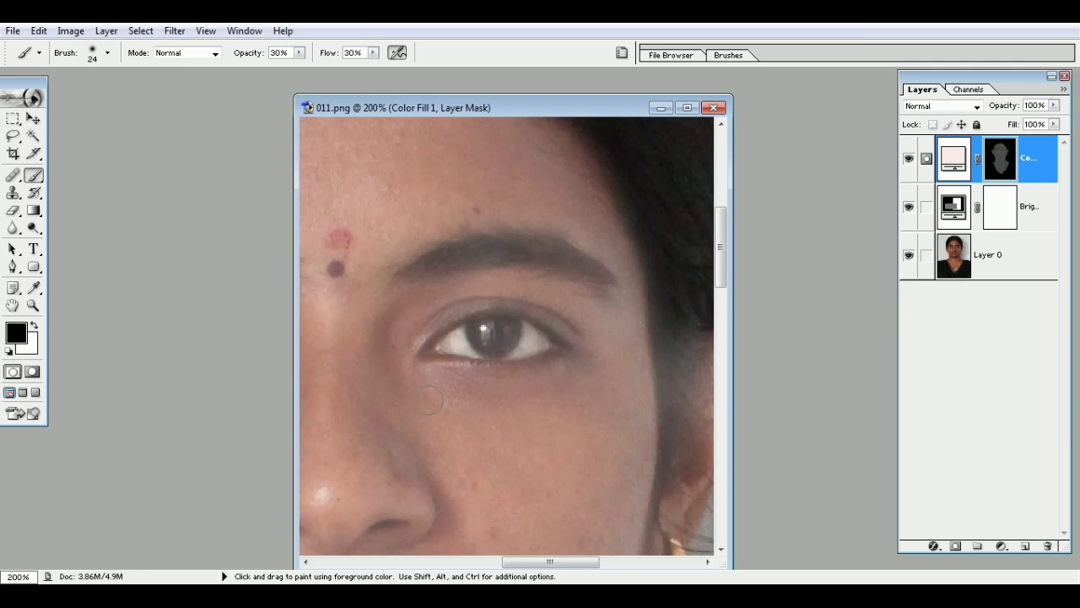
left_click(536, 562)
left_click_drag(537, 562, 510, 562)
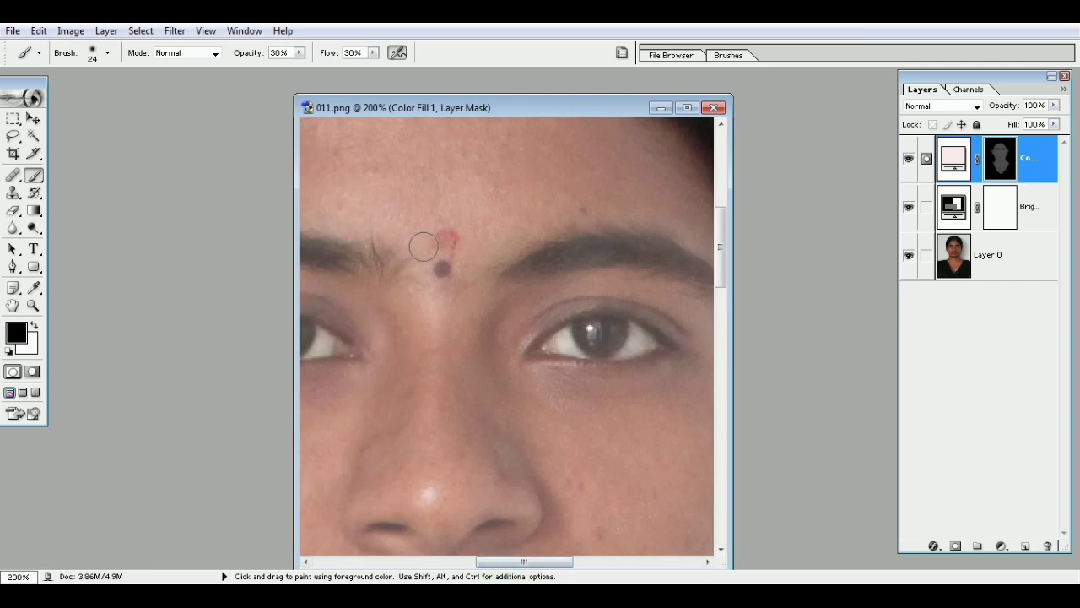
Step: Shrink the brush to 13 px for the bindi, then zoom out to the whole face
right_click(449, 253)
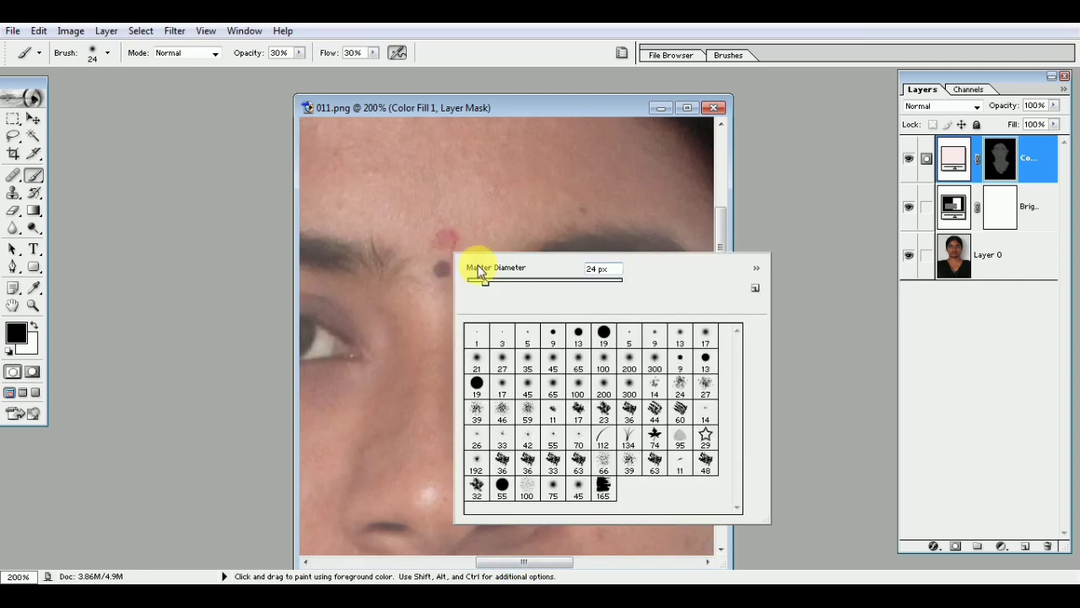
left_click_drag(478, 286, 475, 282)
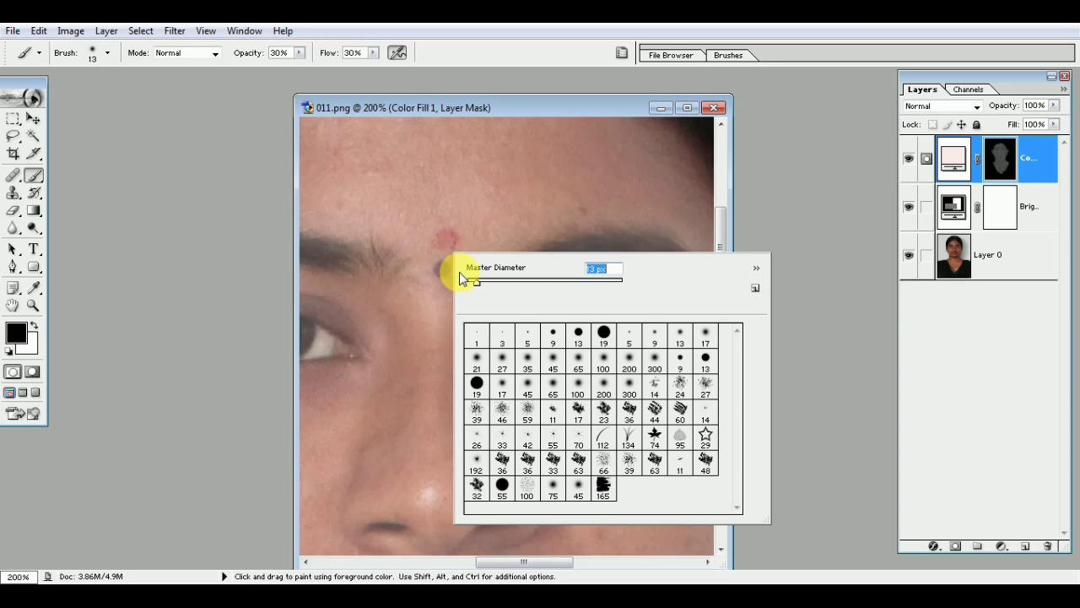
key("Return")
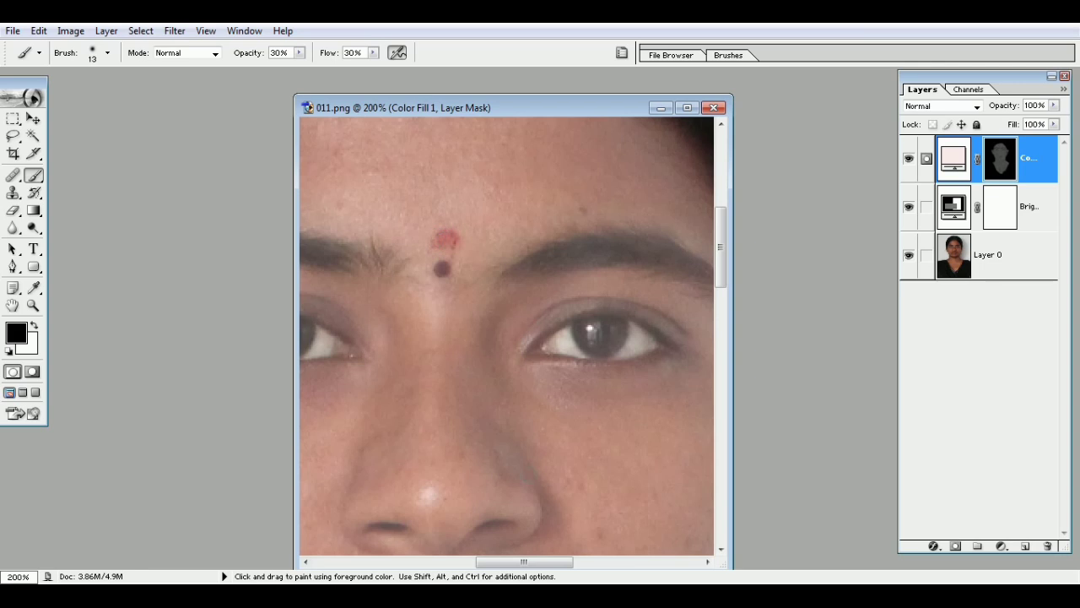
key("ctrl+minus")
key("ctrl+minus")
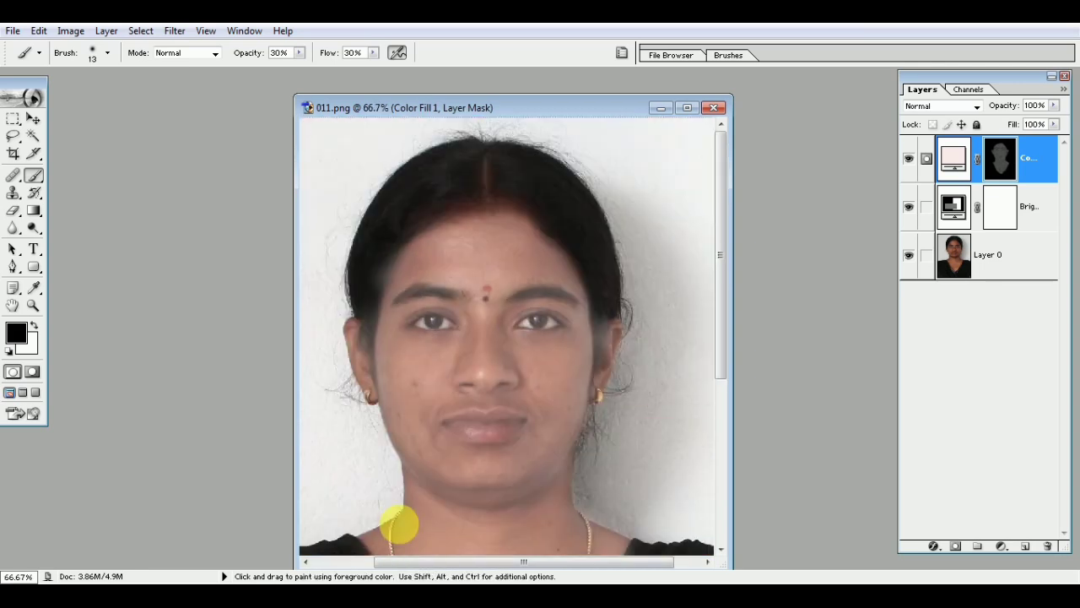
key("ctrl+minus")
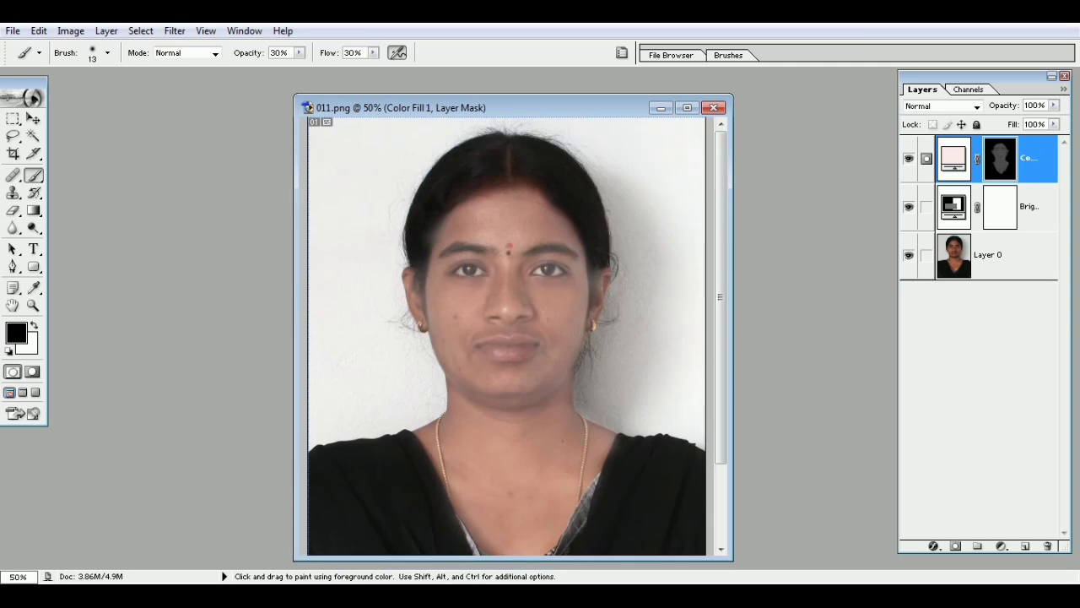
Step: Add a pure red FF0000 Color Fill layer and invert its mask so it's hidden
left_click(1005, 547)
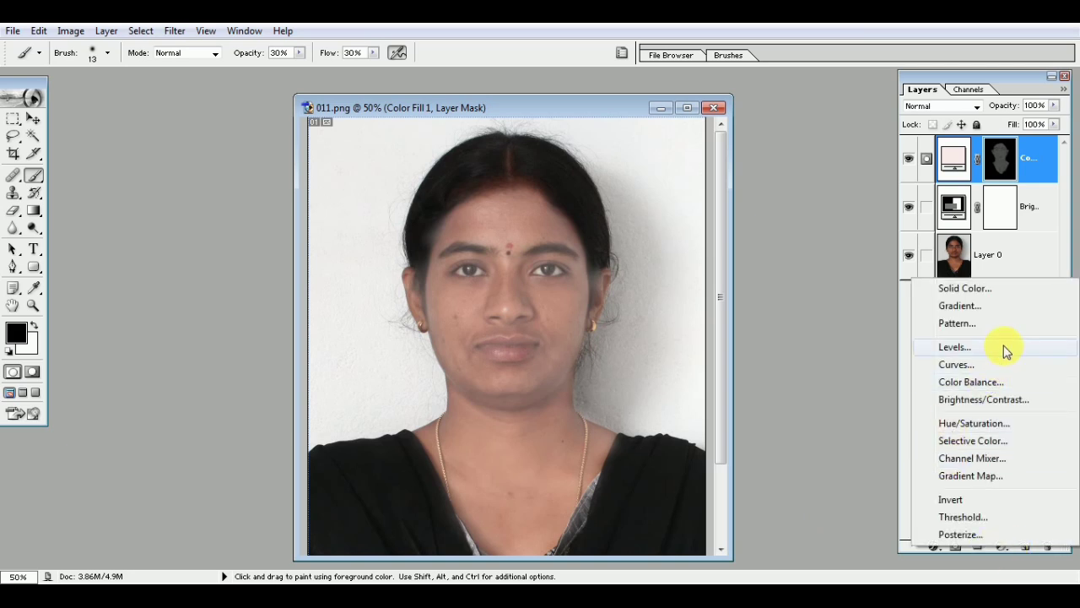
left_click(967, 288)
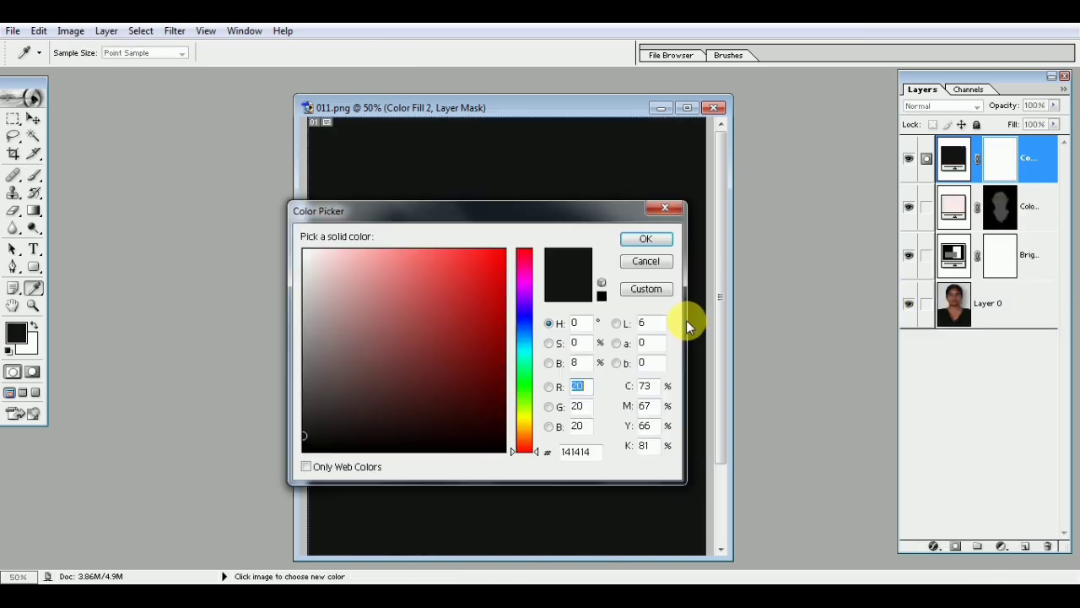
left_click_drag(448, 280, 558, 243)
left_click(646, 239)
key("b")
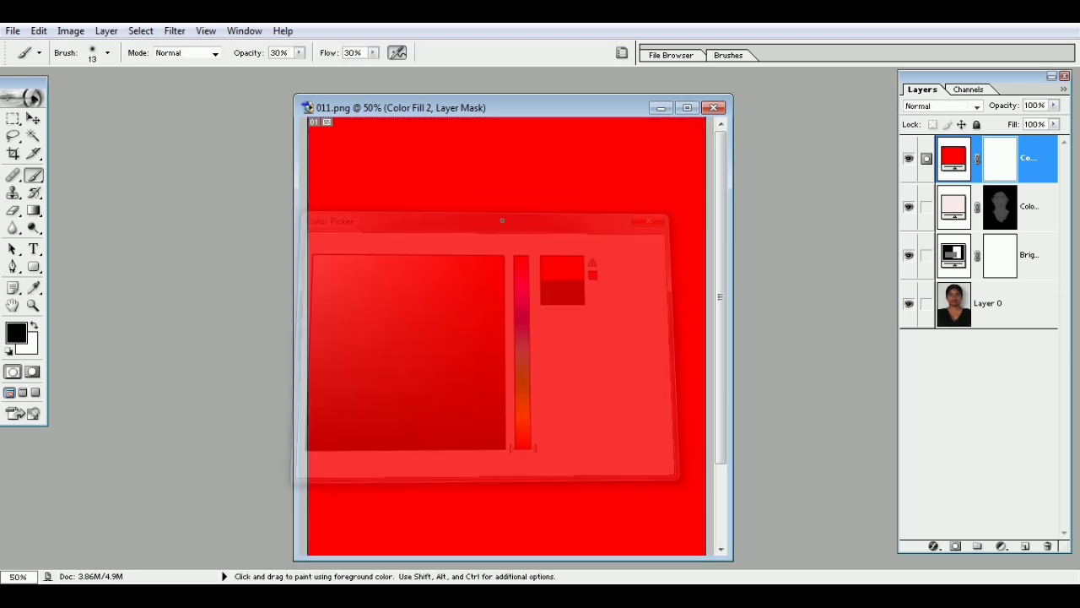
left_click(611, 428, "ctrl")
key("ctrl+i")
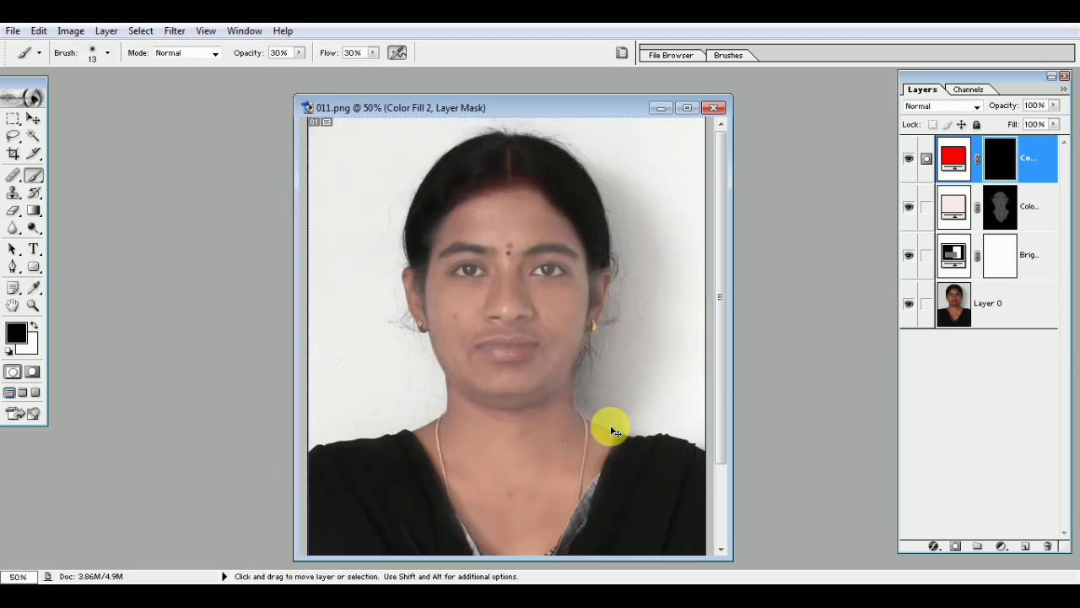
Step: Zoom in on the lips and enlarge the brush to 28 px
left_click(512, 393, "ctrl")
left_click(513, 392, "ctrl")
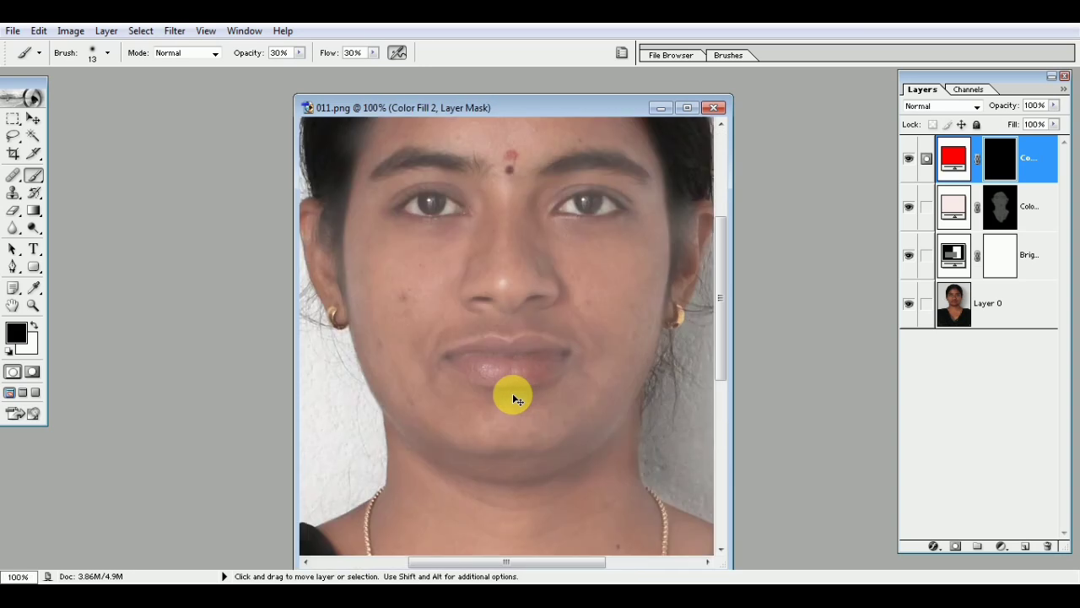
left_click(513, 392, "ctrl")
left_click(512, 393, "ctrl")
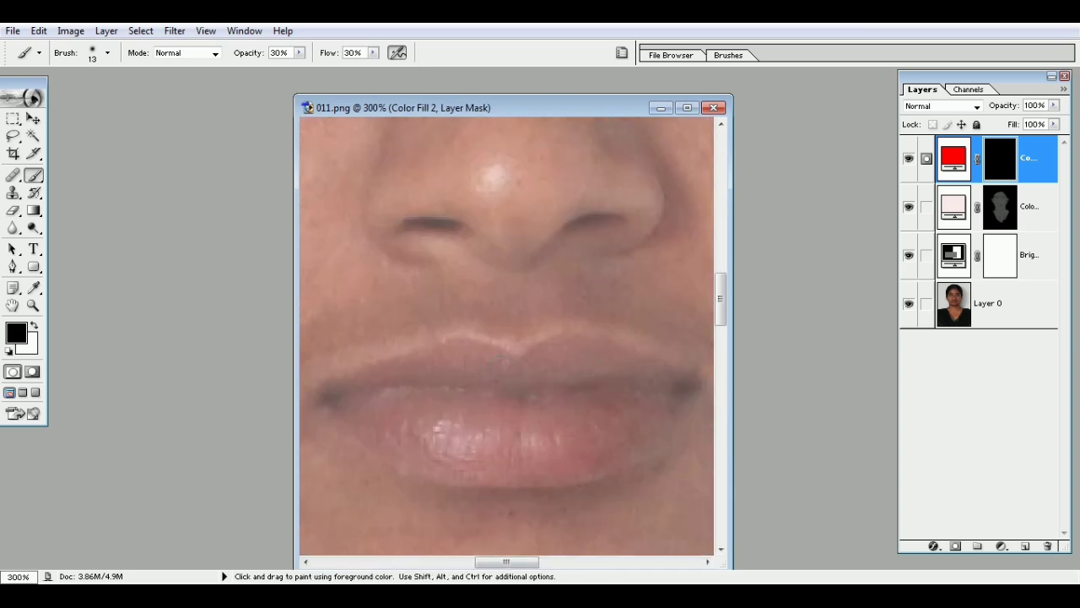
right_click(507, 371)
left_click_drag(554, 338, 539, 335)
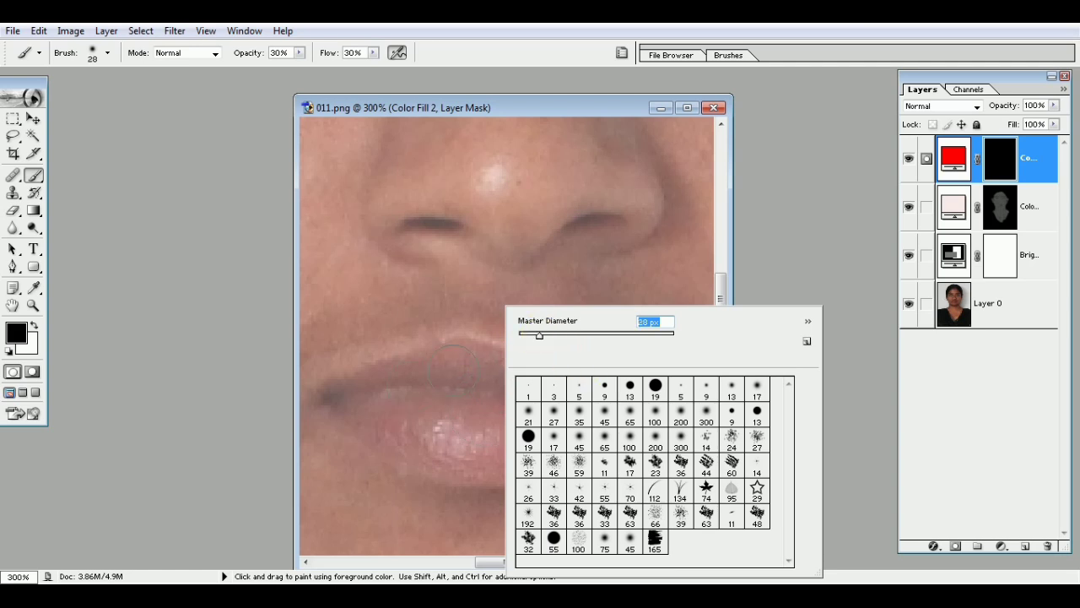
key("Return")
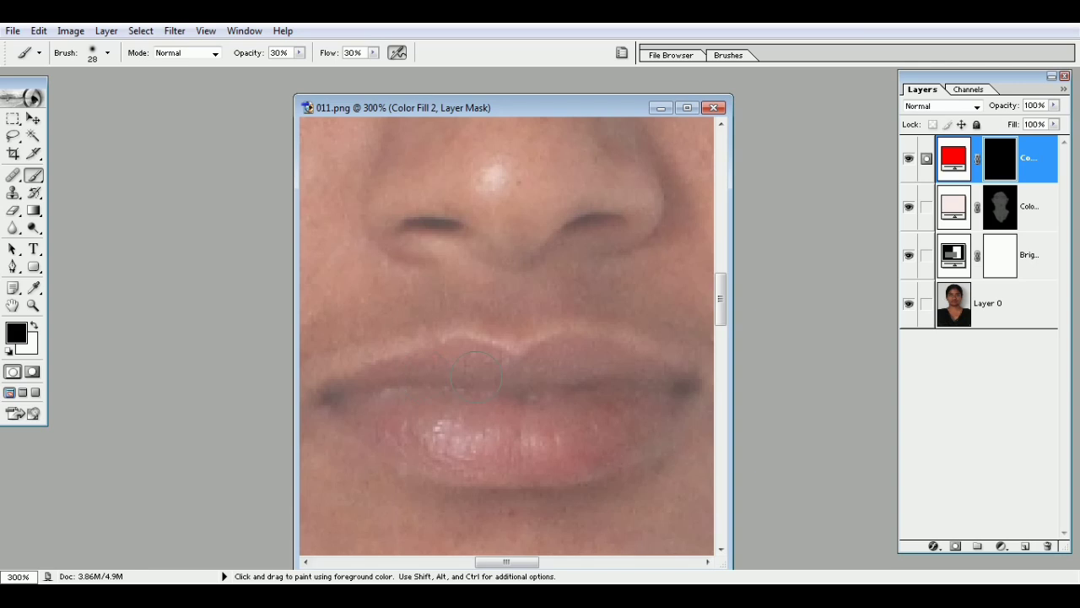
Step: Make white the painting colour, undo the trial lip stroke, and set opacity to 100%
left_click(34, 326)
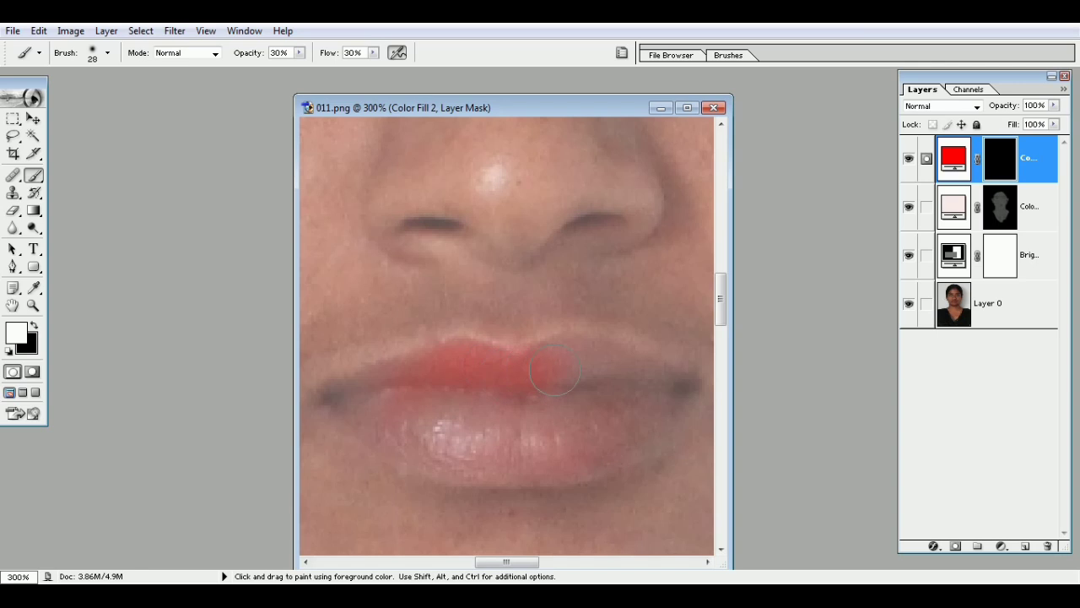
key("ctrl+z")
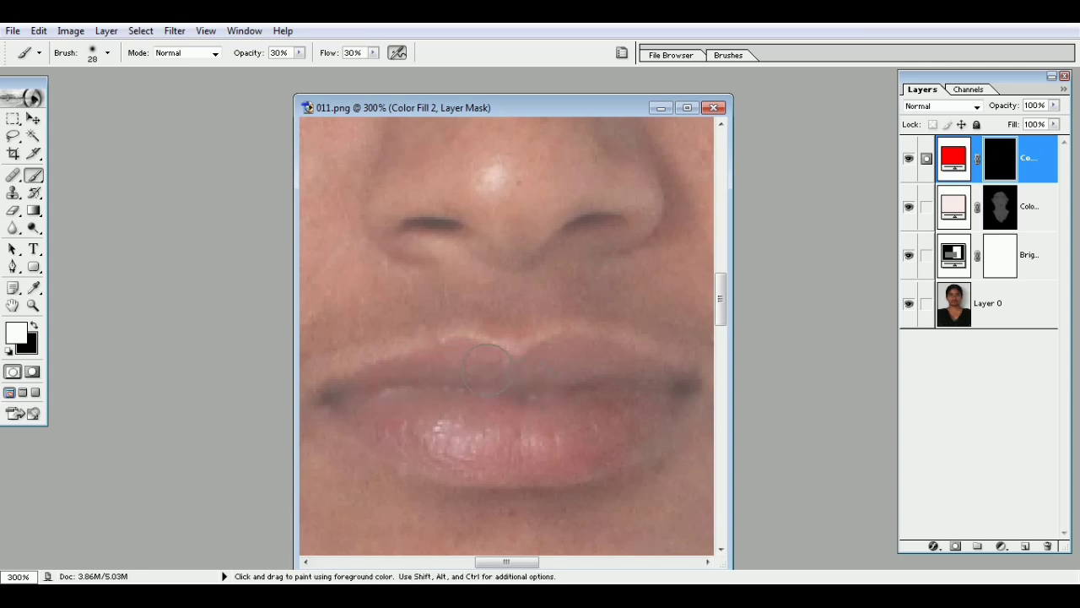
key("1")
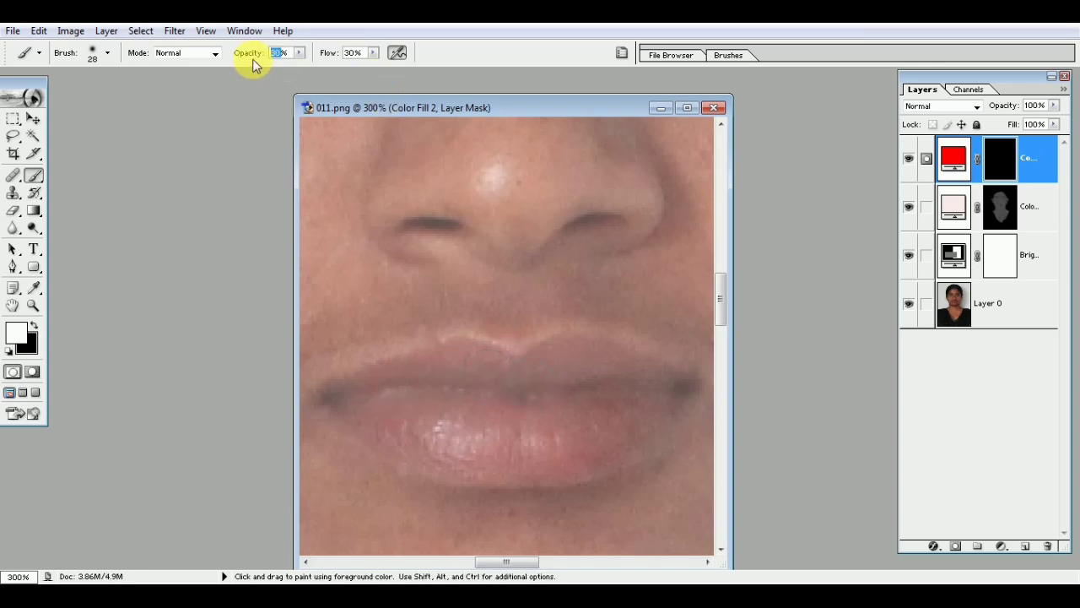
key("Return")
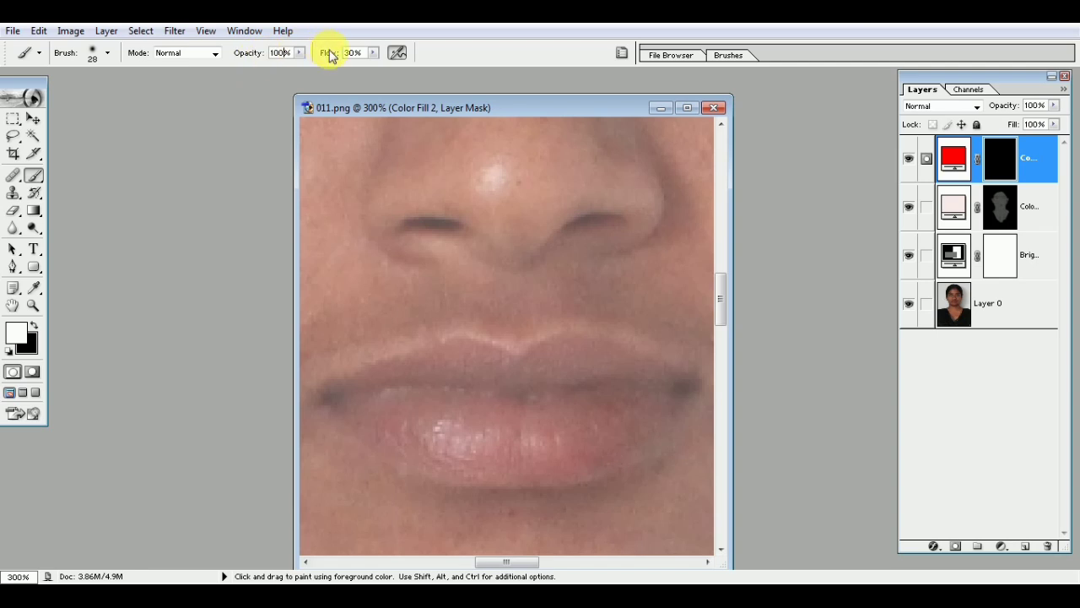
Step: Set Flow to 100% and a 24 px brush, then paint the red fill over both lips
left_click(329, 53)
type("100")
right_click(472, 425)
left_click_drag(510, 337, 505, 338)
mouse_move(439, 426)
left_mouse_down()
mouse_move(460, 424)
mouse_move(449, 422)
mouse_move(502, 379)
mouse_move(448, 366)
mouse_move(465, 366)
mouse_move(347, 400)
mouse_move(422, 439)
mouse_move(518, 463)
mouse_move(602, 451)
mouse_move(668, 405)
mouse_move(673, 388)
mouse_move(612, 369)
mouse_move(531, 374)
mouse_move(543, 391)
mouse_move(602, 400)
mouse_move(524, 425)
mouse_move(340, 402)
mouse_move(410, 385)
mouse_move(682, 384)
mouse_move(554, 422)
mouse_move(470, 429)
mouse_move(443, 400)
left_mouse_up()
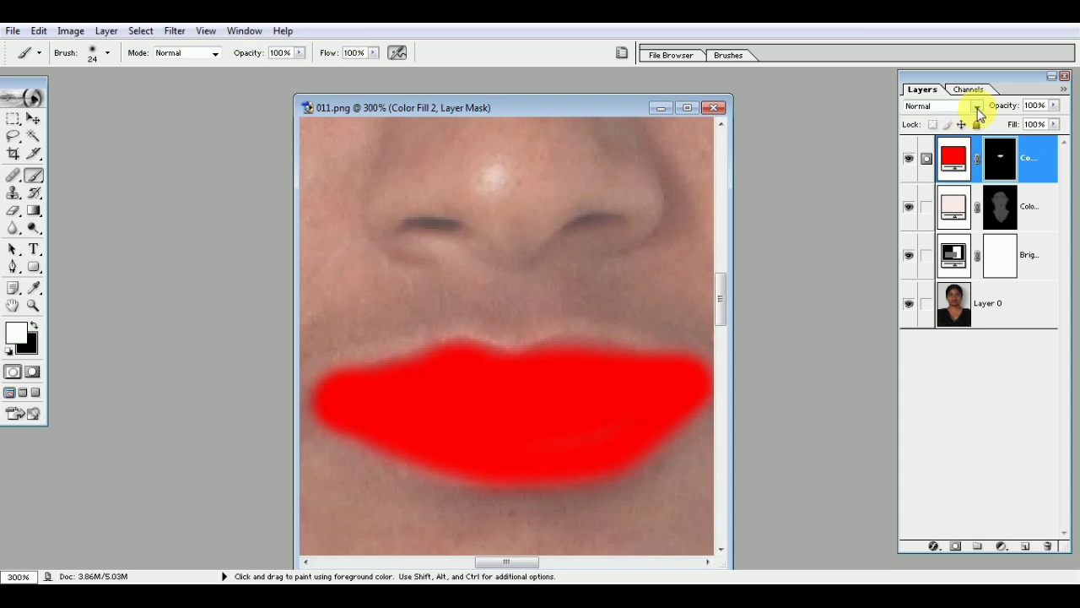
Step: Try the red lip fill in Color blend mode with fill around 34%
left_click(976, 107)
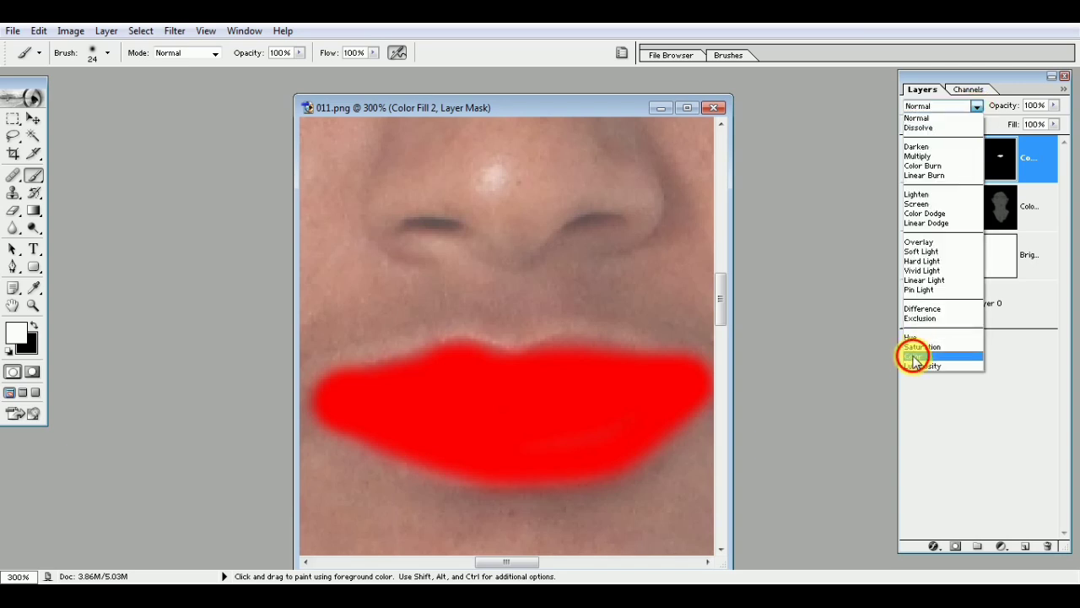
left_click(916, 356)
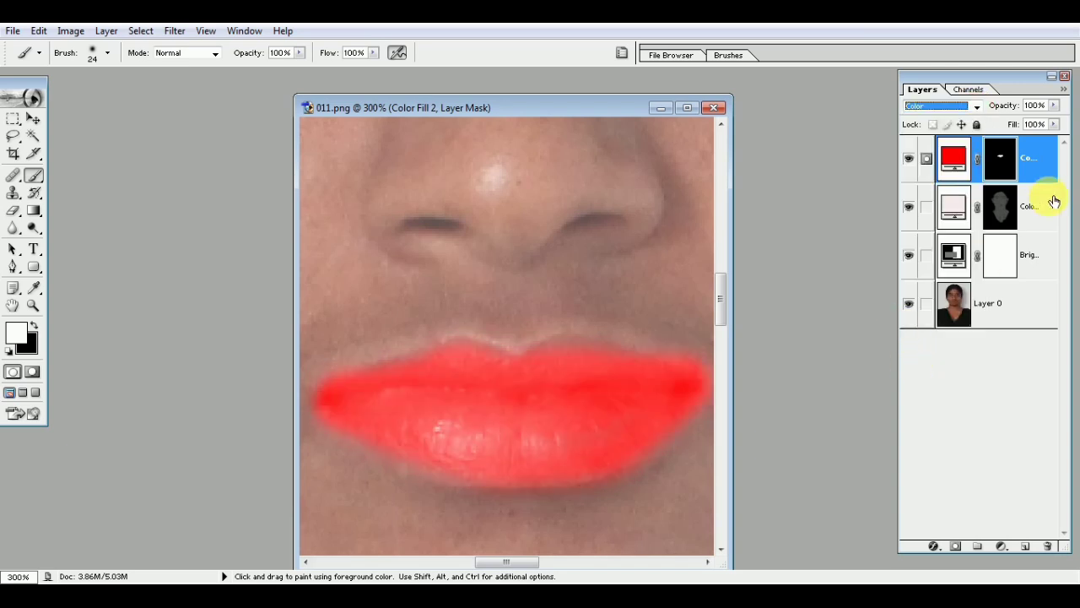
left_click(1055, 124)
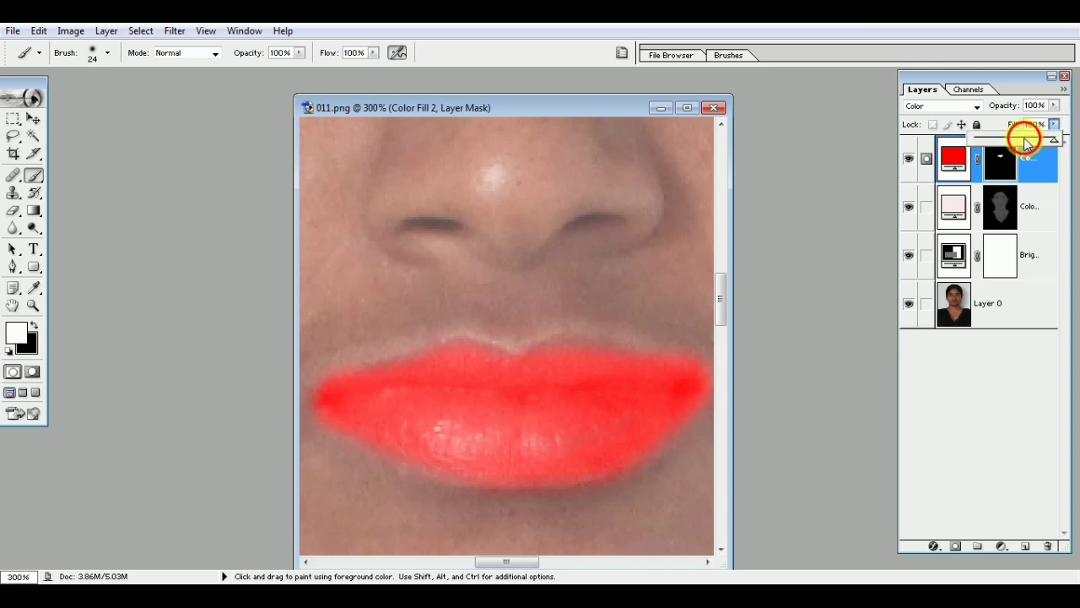
left_click_drag(1023, 138, 1011, 144)
key("ctrl+minus")
key("ctrl+minus")
key("ctrl+minus")
key("ctrl+minus")
key("ctrl+plus")
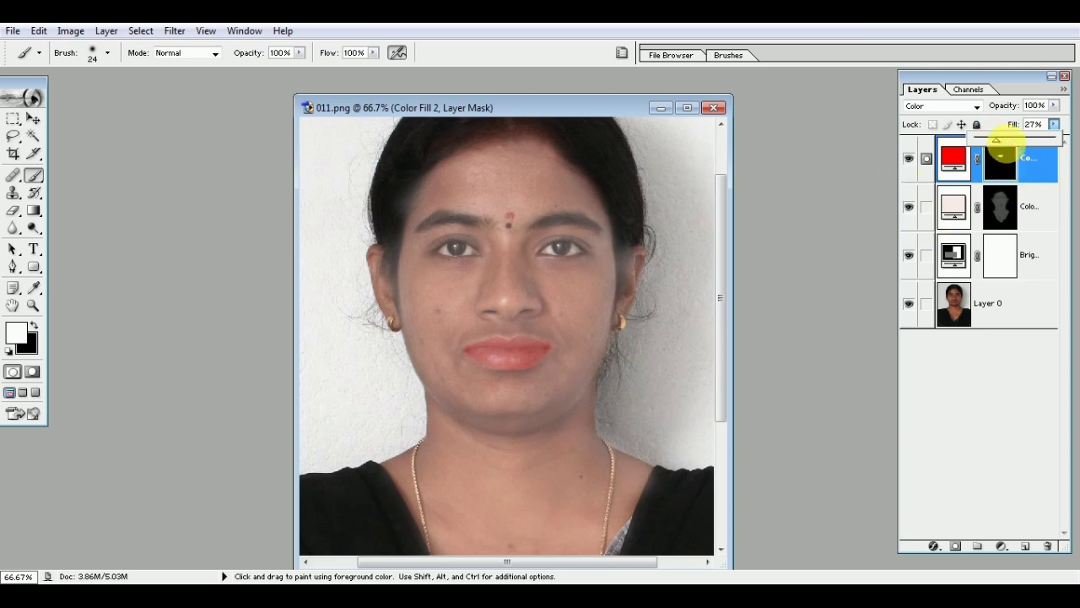
left_click_drag(1006, 145, 1012, 145)
Step: Switch the red lip fill to Multiply blending and fine-tune fill to about 31%
left_click(976, 105)
left_click(917, 156)
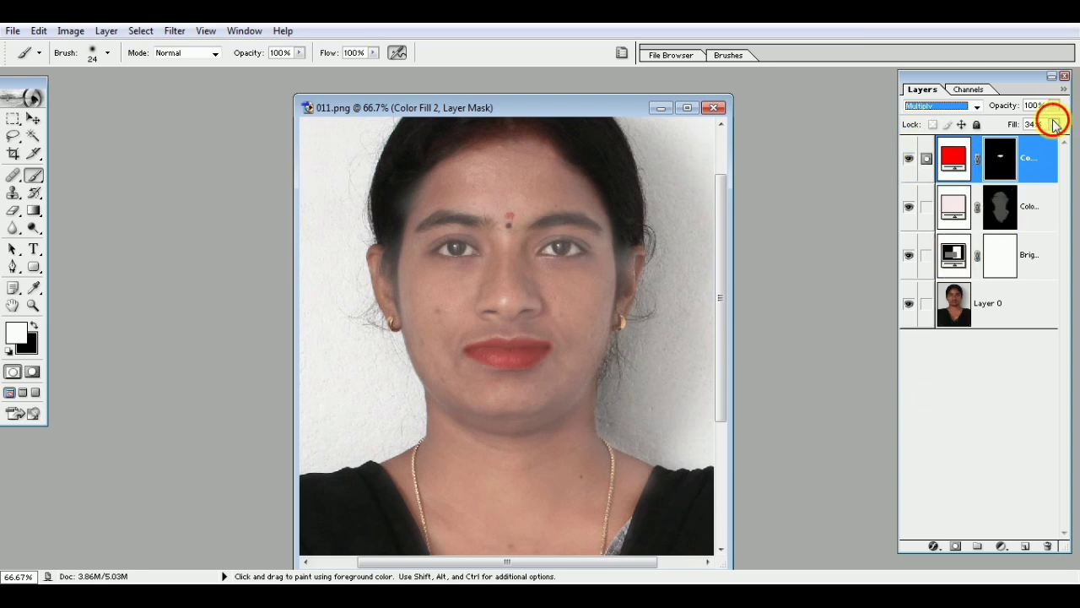
left_click(1054, 125)
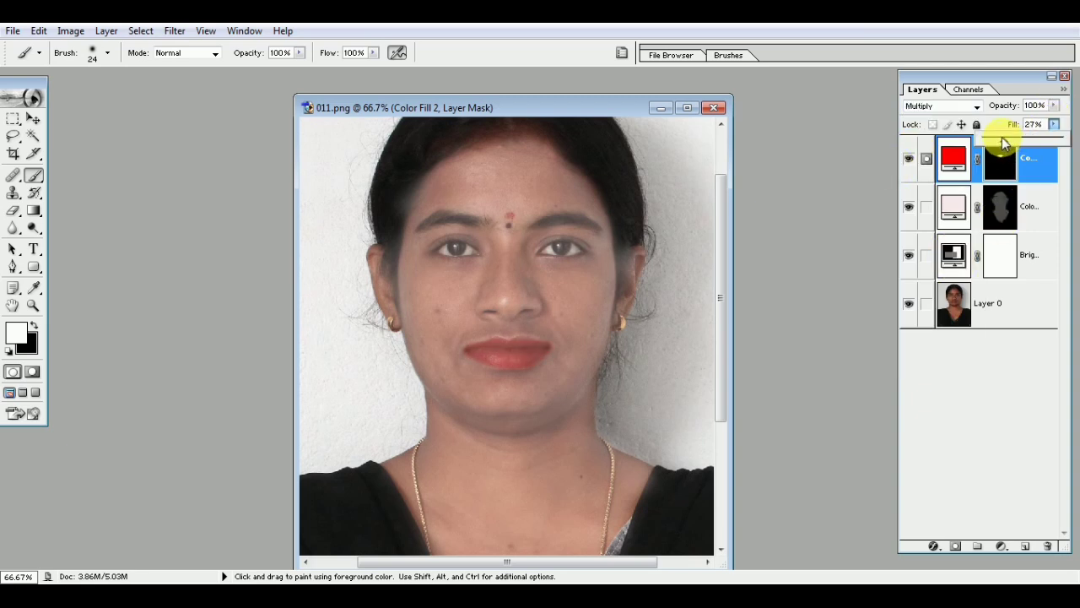
left_click_drag(1003, 140, 1000, 140)
key("ctrl+plus")
key("ctrl+plus")
key("ctrl+plus")
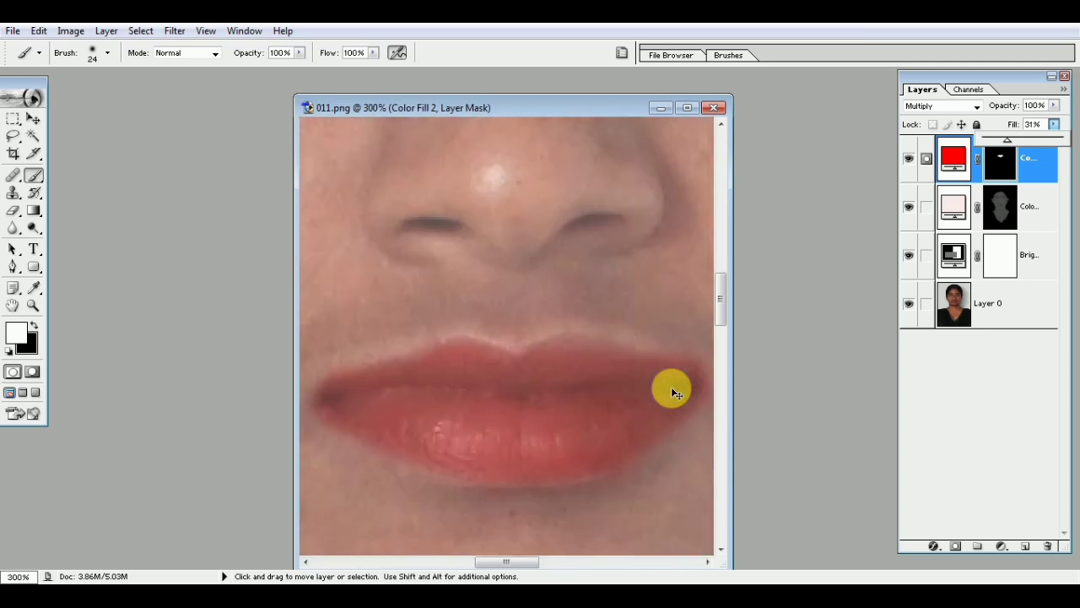
key("ctrl+minus")
key("ctrl+minus")
key("ctrl+minus")
key("ctrl+minus")
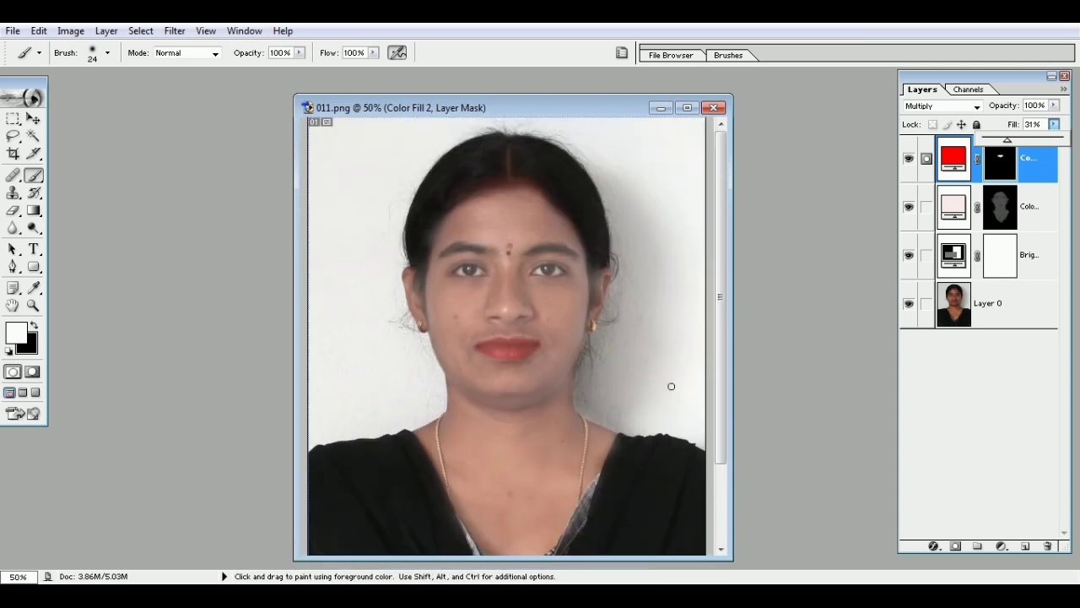
key("ctrl+minus")
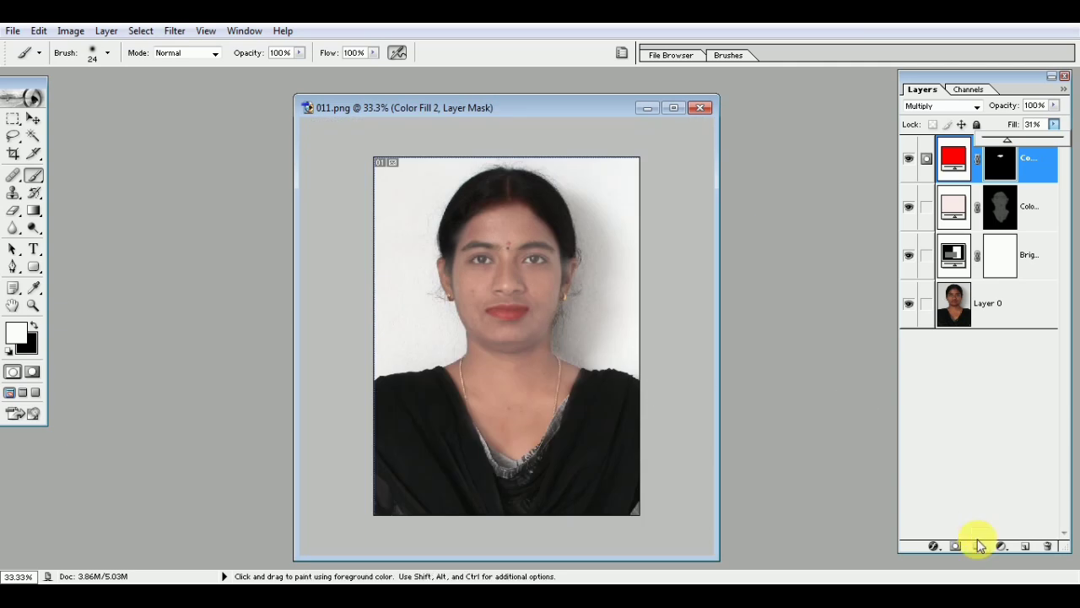
Step: Add a top Brightness/Contrast adjustment layer at Brightness +25 and Contrast +18
left_click(1002, 546)
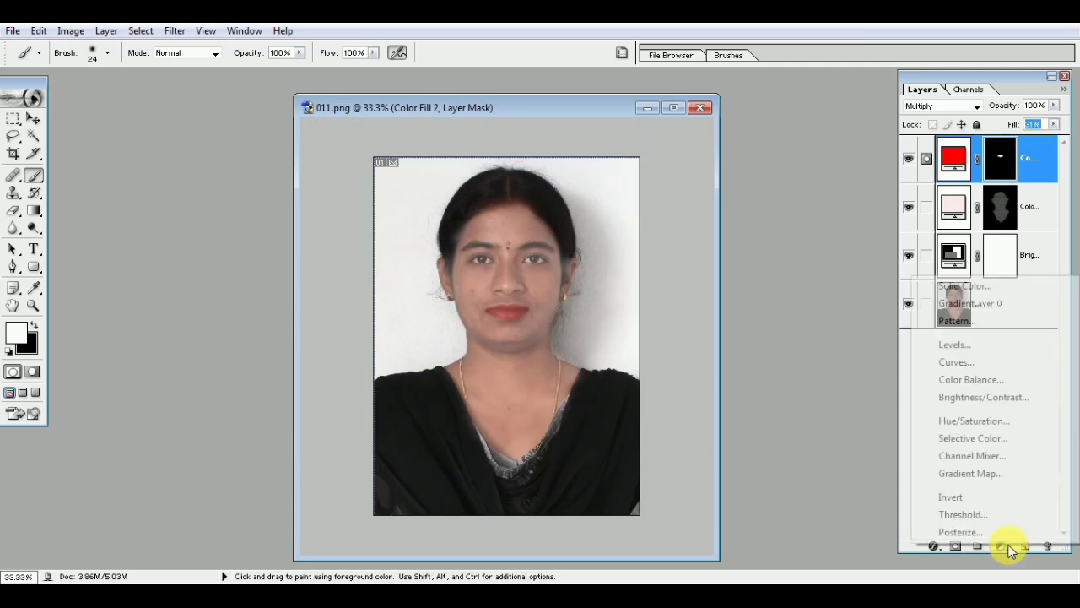
left_click(986, 401)
left_click_drag(793, 291, 812, 294)
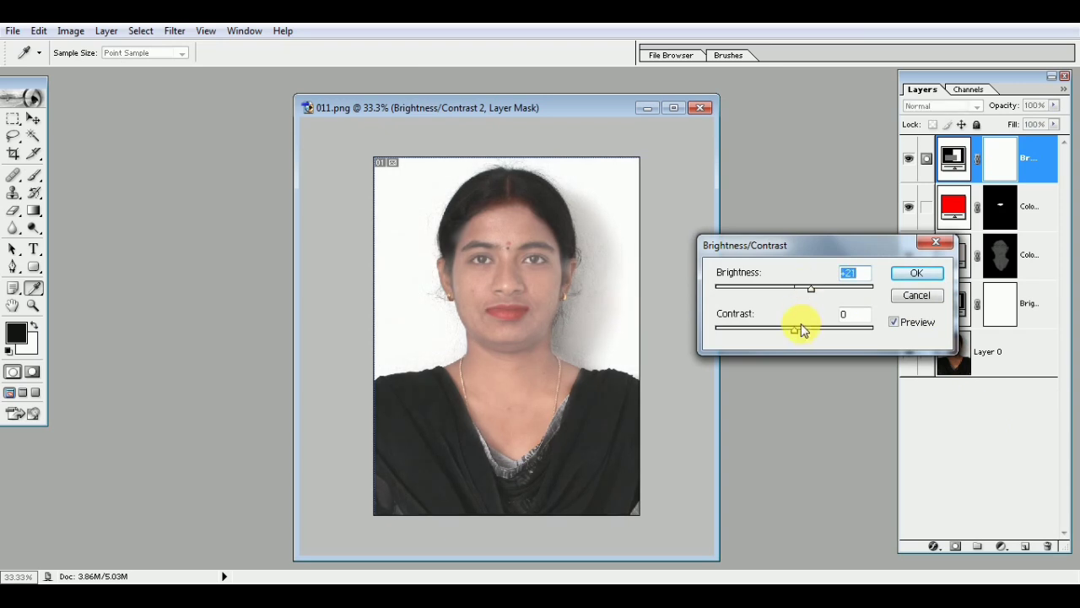
left_click_drag(795, 330, 802, 331)
left_click_drag(812, 293, 816, 293)
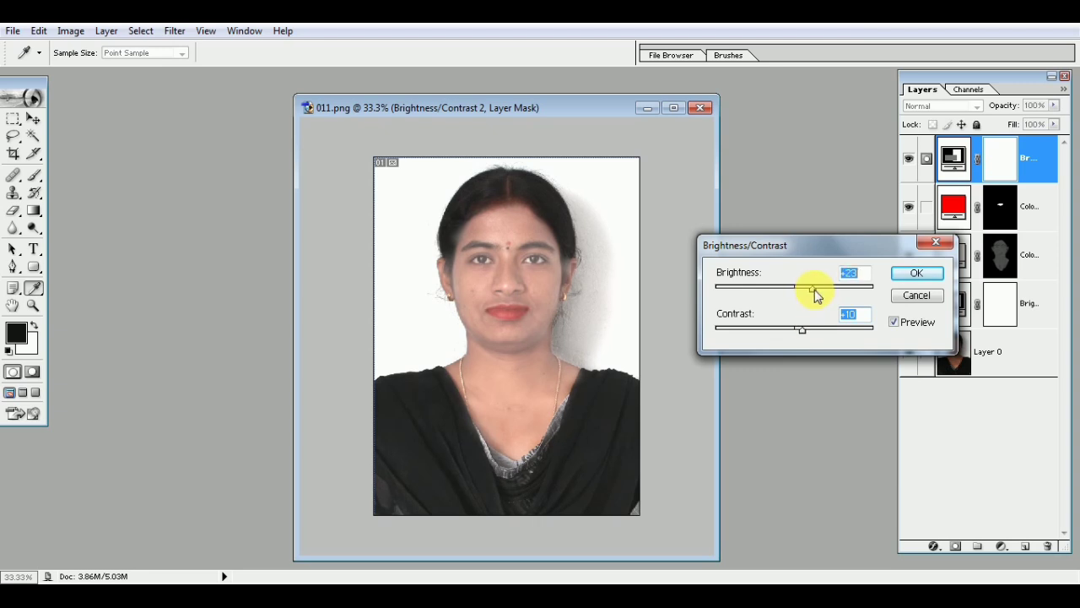
left_click_drag(803, 337, 809, 338)
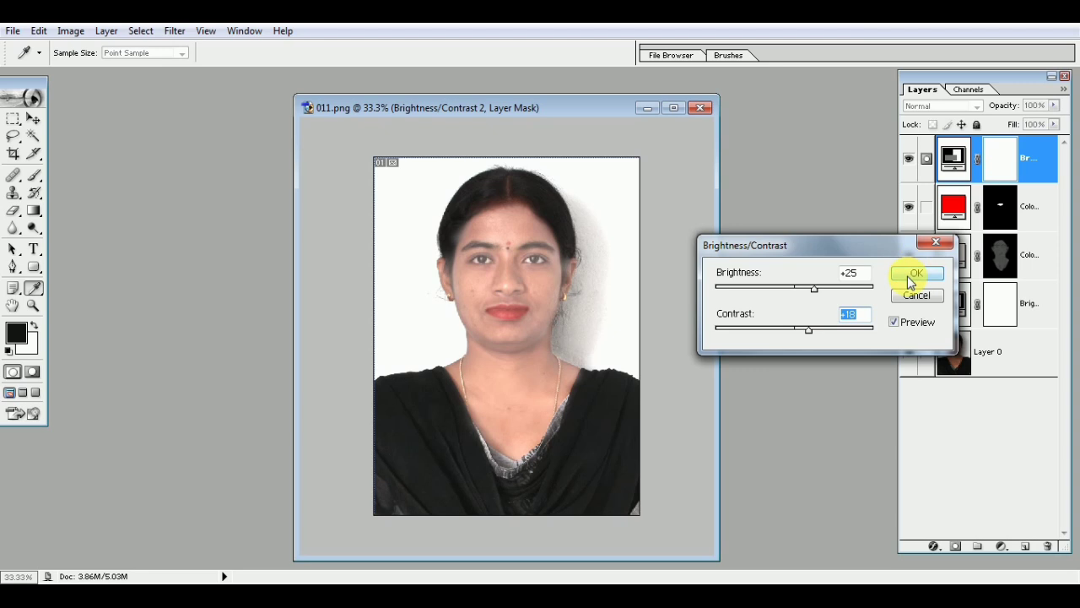
left_click(915, 274)
key("b")
key("x")
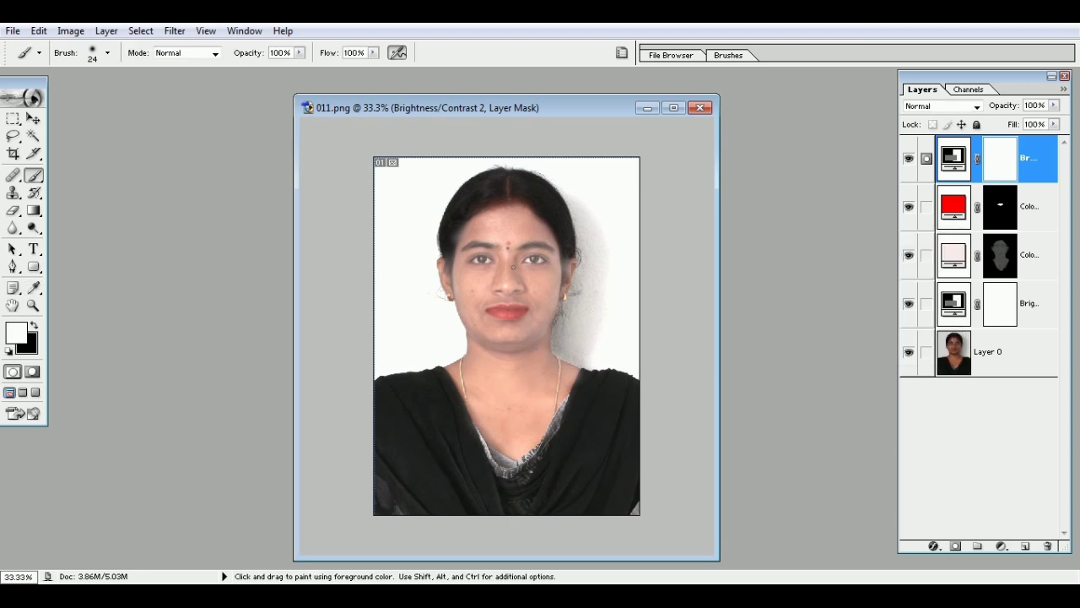
Step: Maximize the portrait's document window and zoom in and out to review it, ending at 50%
left_click(674, 107)
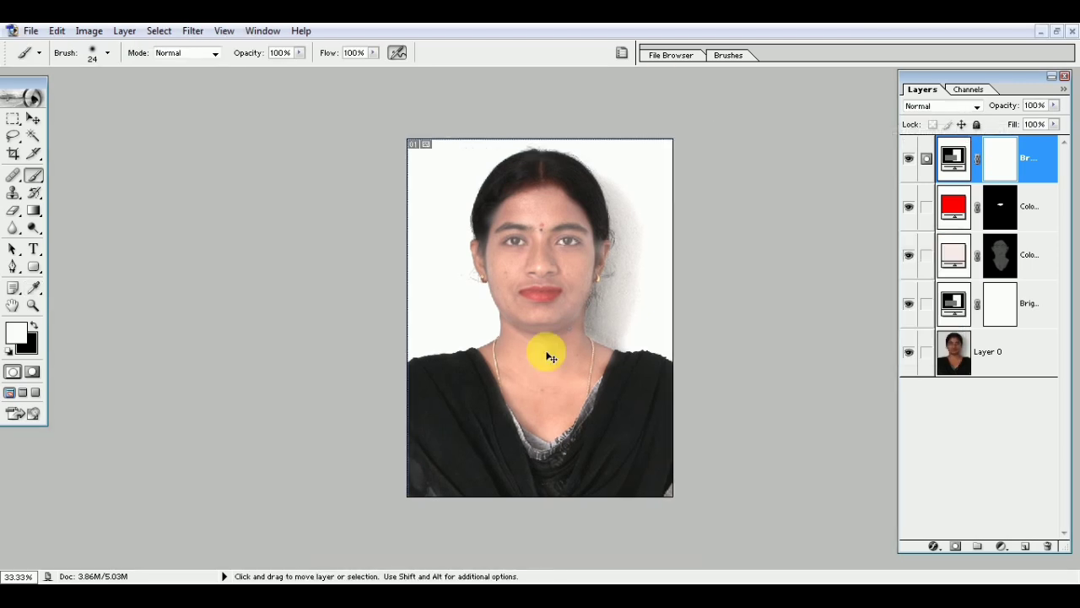
key("ctrl+plus")
key("ctrl+plus")
key("ctrl+plus")
key("ctrl+minus")
key("ctrl+minus")
key("ctrl+minus")
key("ctrl+plus")
key("ctrl+plus")
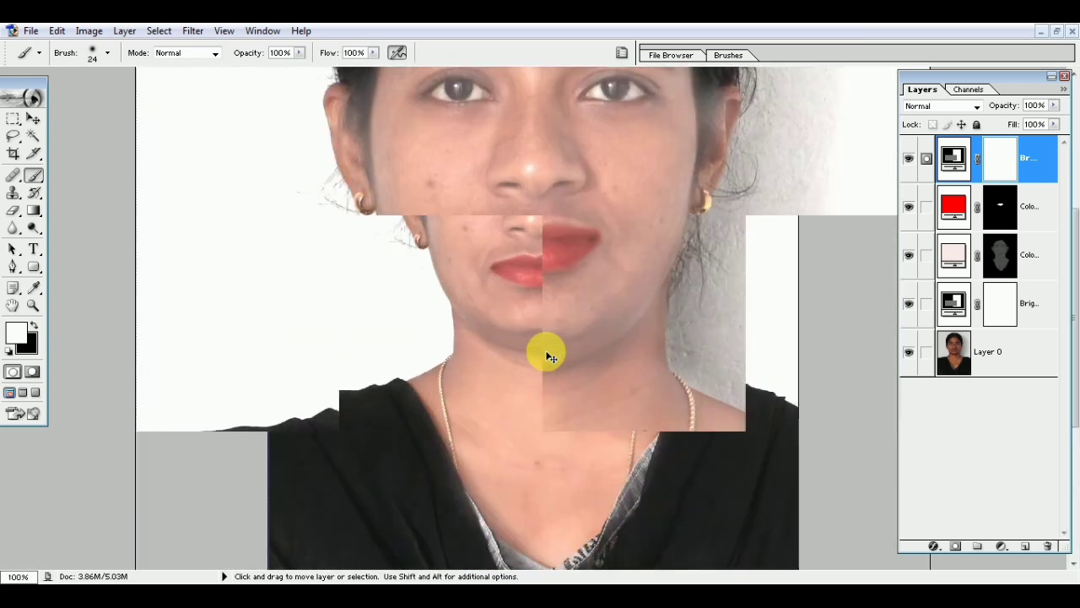
key("ctrl+plus")
key("ctrl+plus")
key("ctrl+minus")
key("ctrl+minus")
key("ctrl+minus")
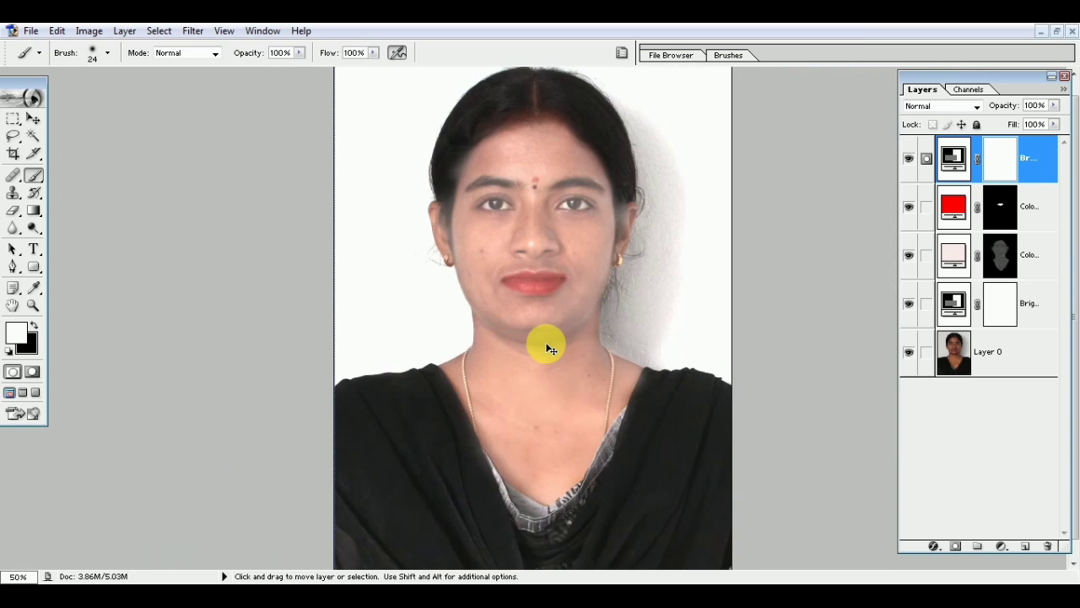